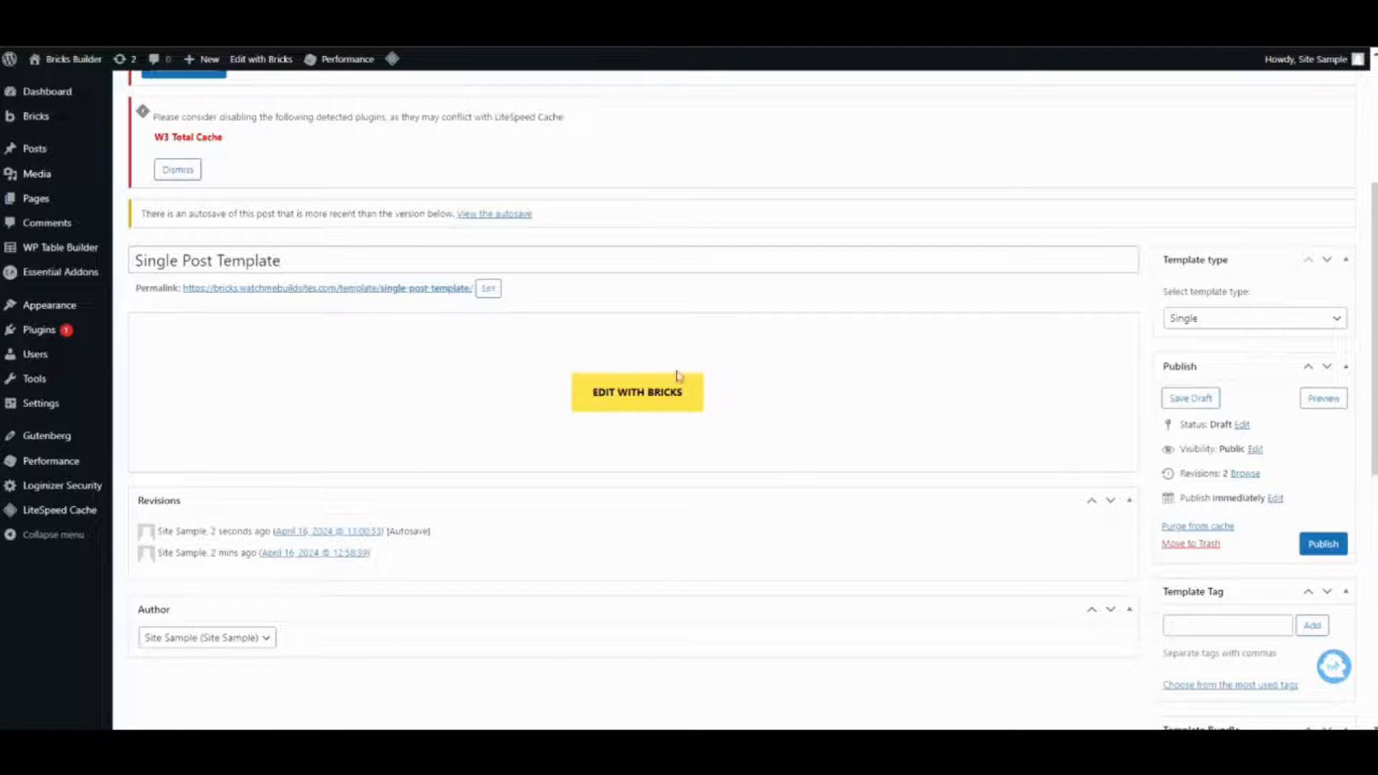
Rename the template title to Single Blog Post Template.
scroll(72, 258, up, 1)
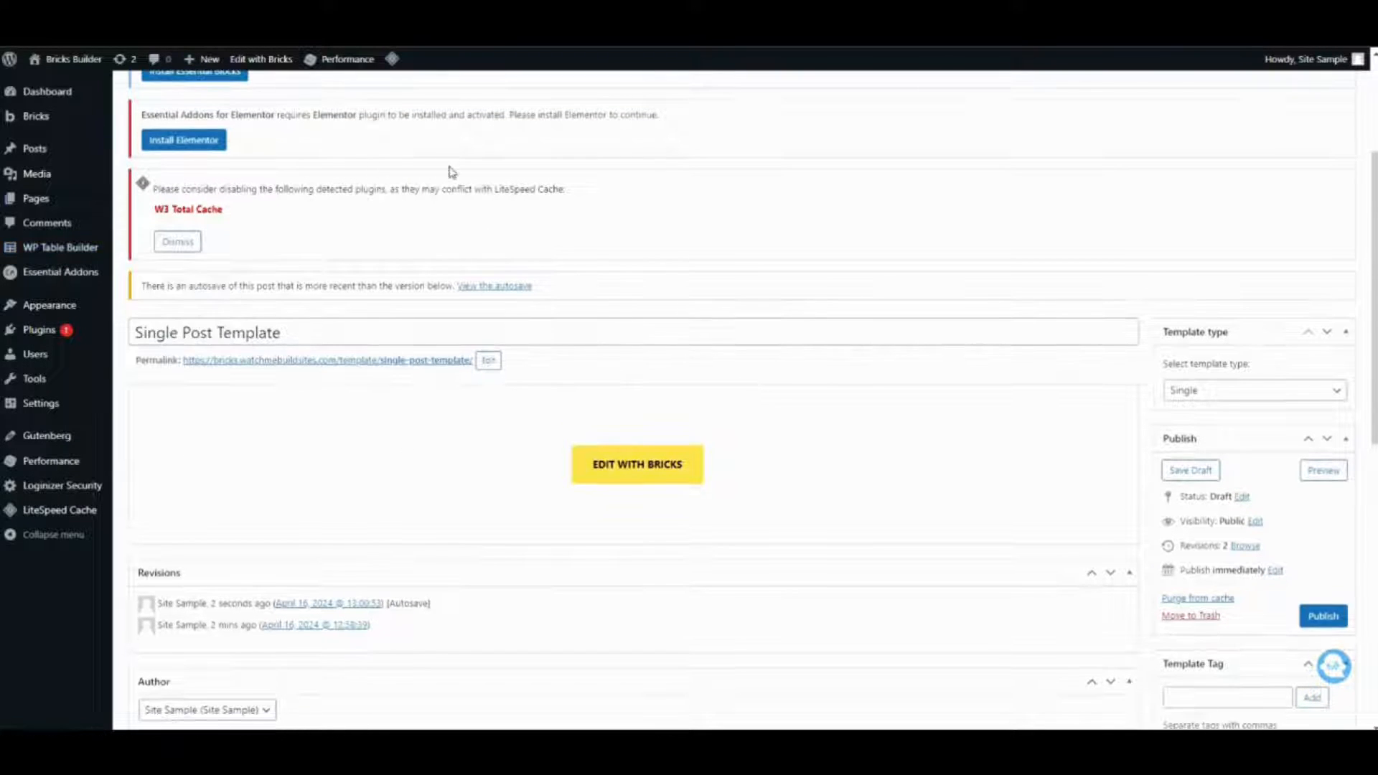
scroll(452, 175, up, 2)
mouse_move(60, 158)
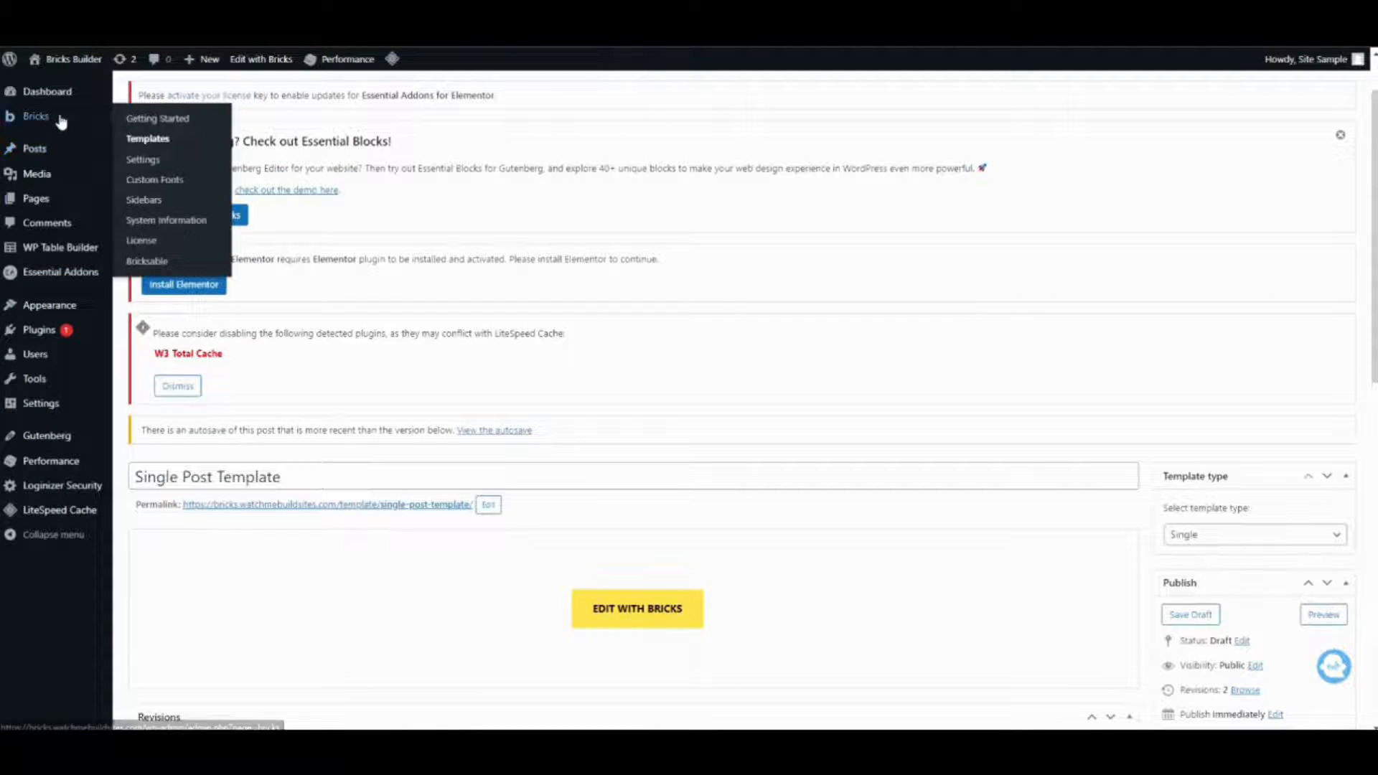
mouse_move(43, 116)
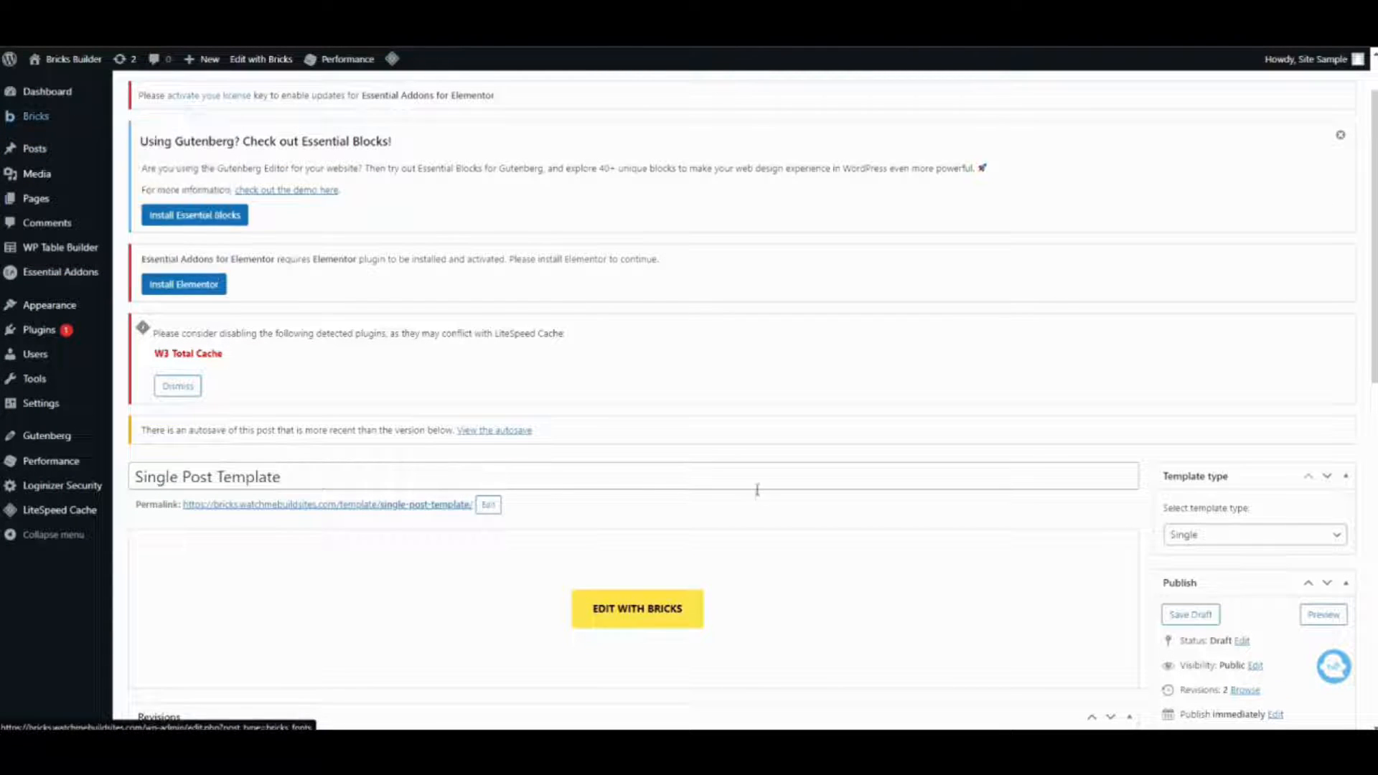
click(179, 474)
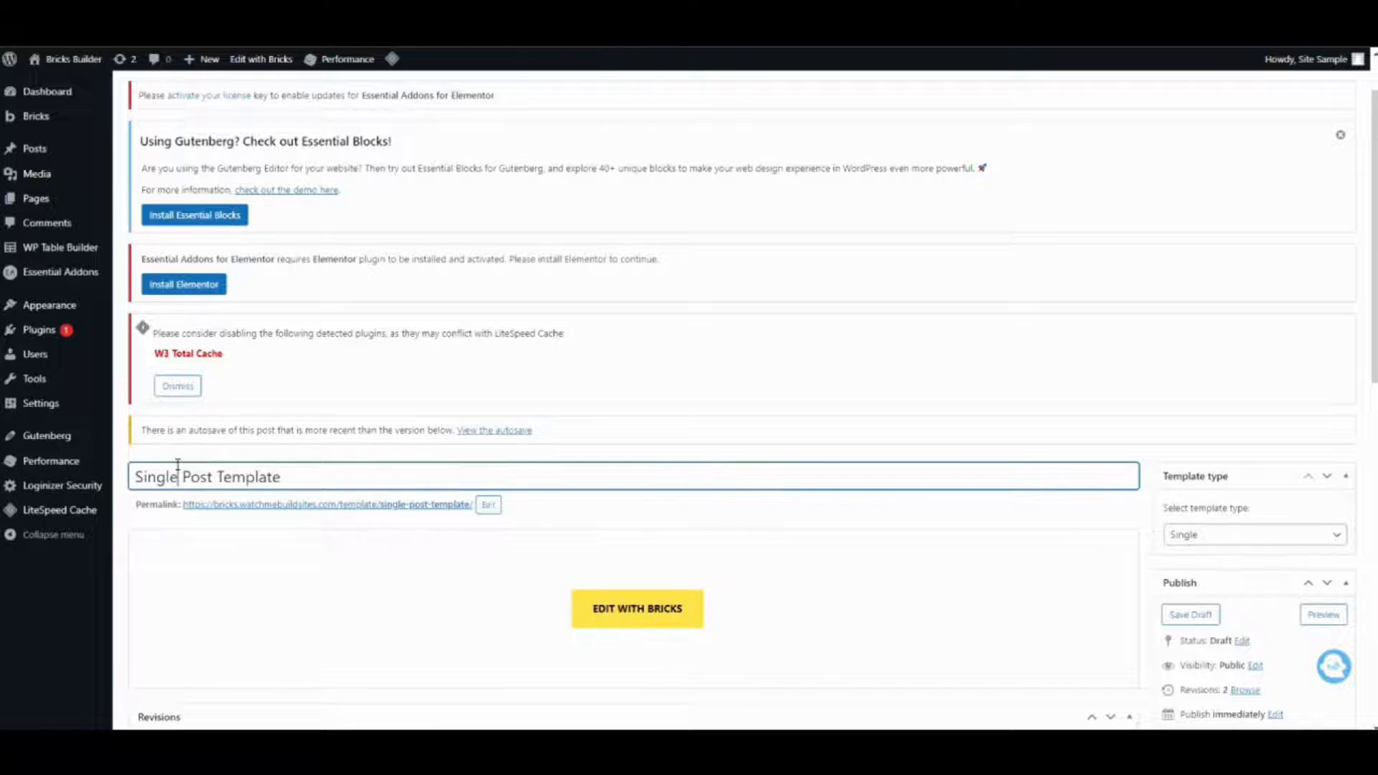
text(Blog)
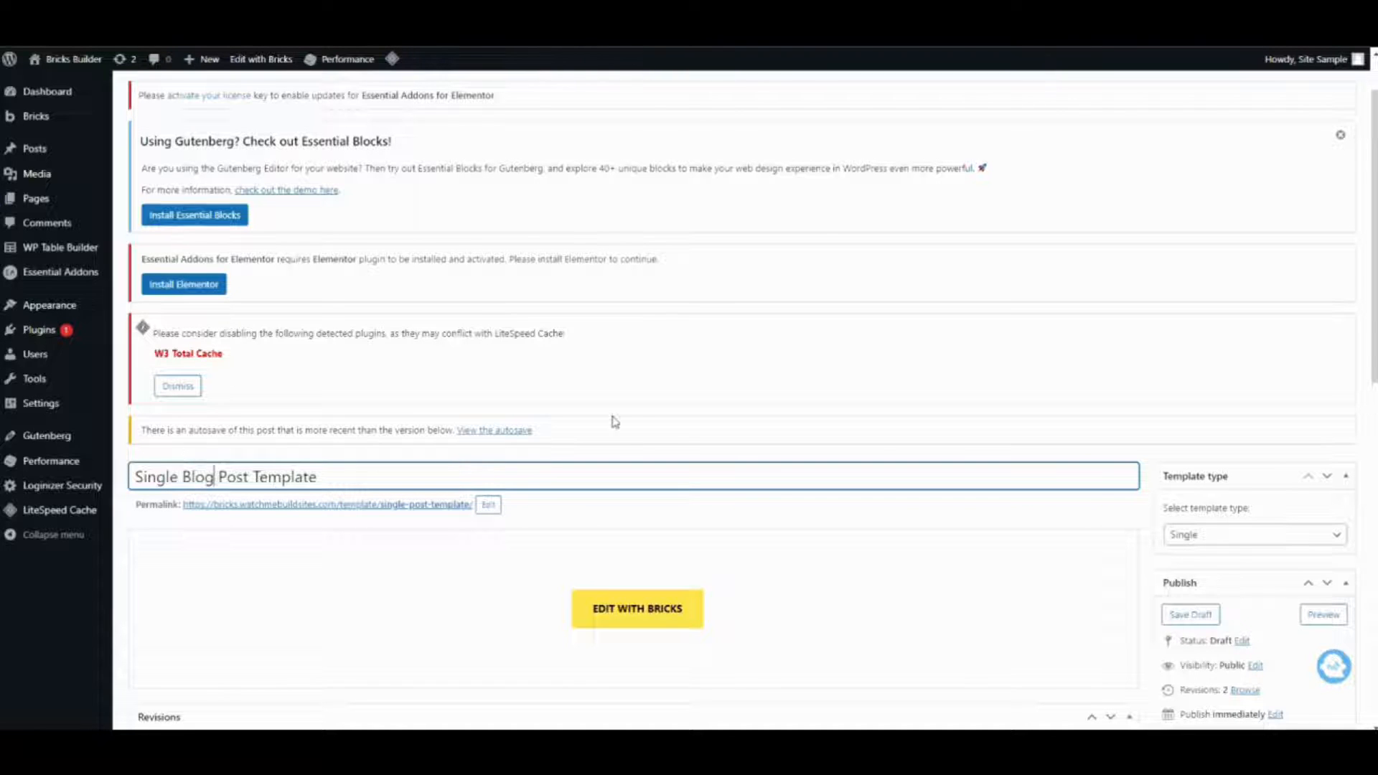
Save the template draft and open it in the Bricks editor.
scroll(1164, 544, down, 1)
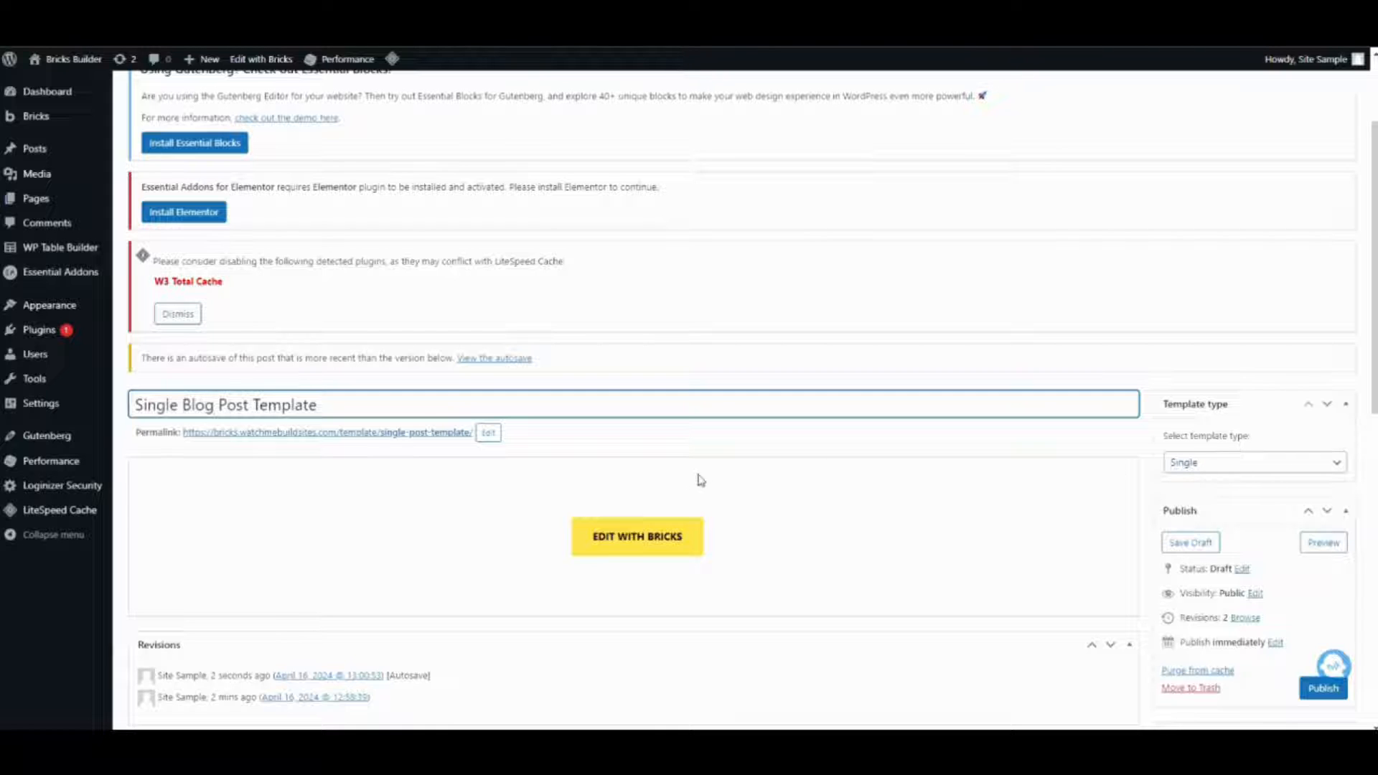
click(1180, 542)
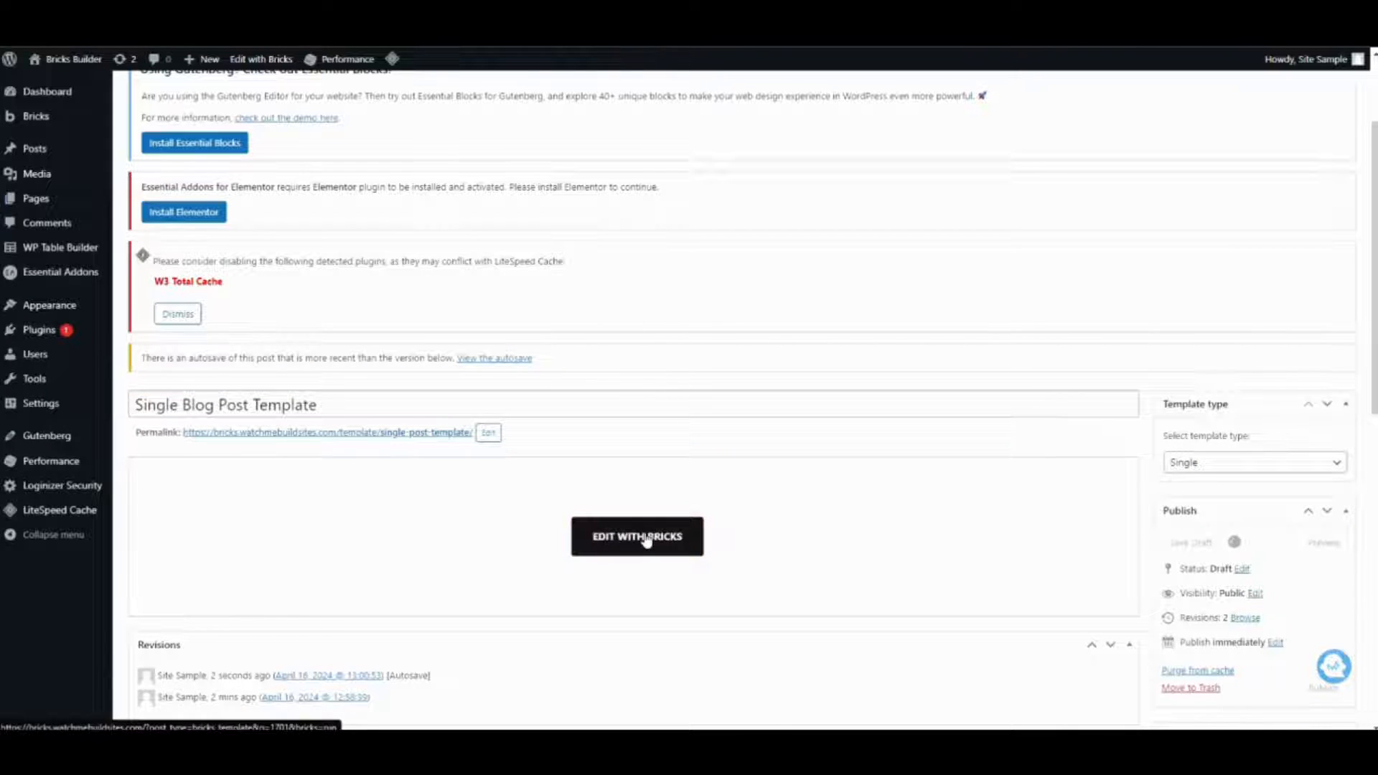
scroll(648, 539, down, 4)
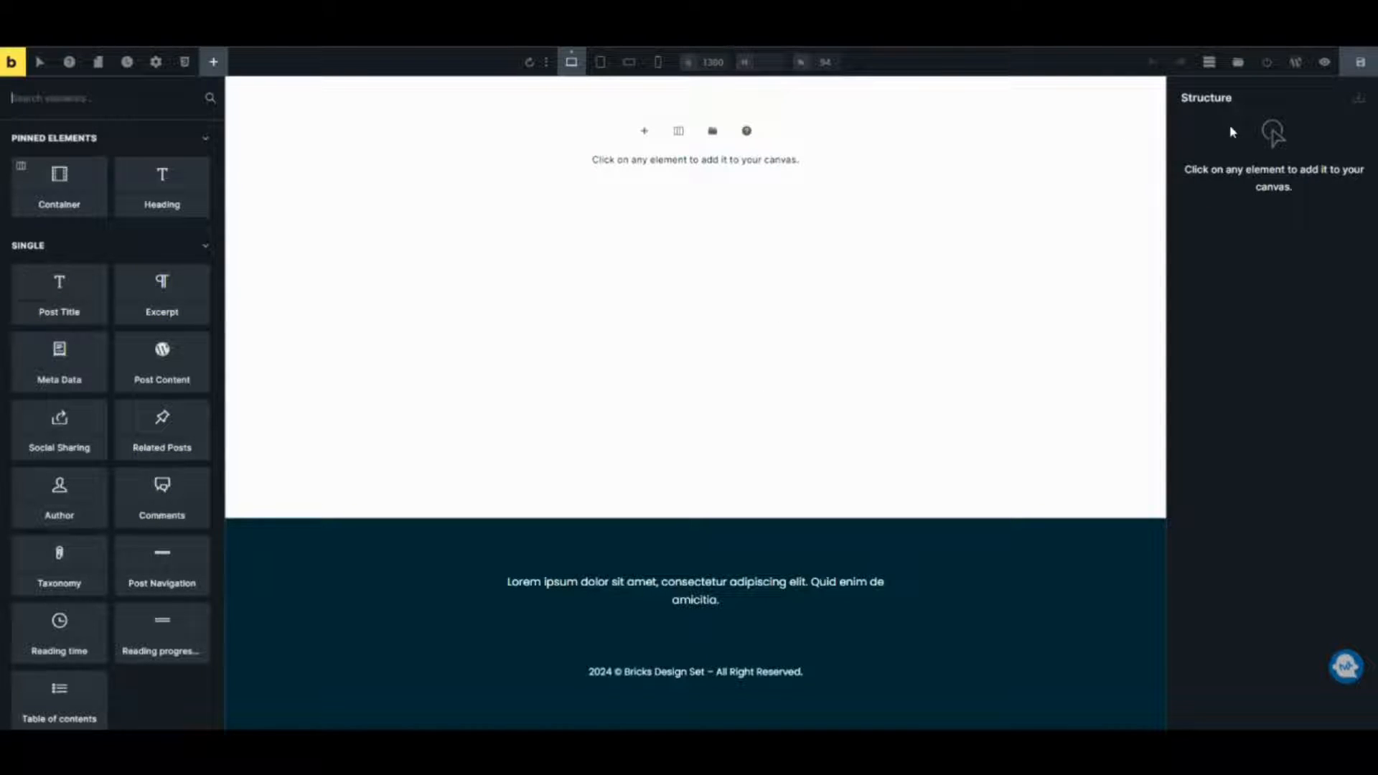
Insert a Single-type community template from the Reality bundle, importing its color palette.
click(1237, 63)
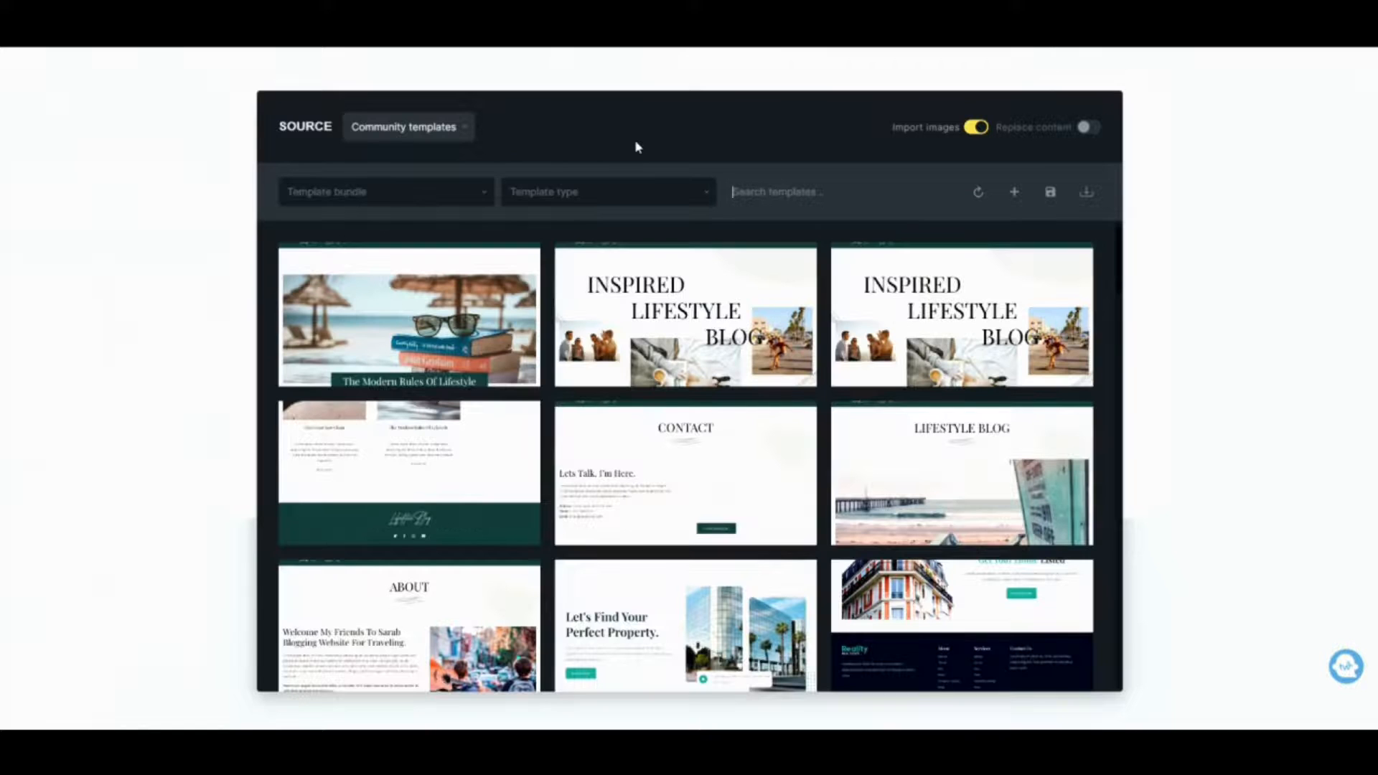
click(593, 195)
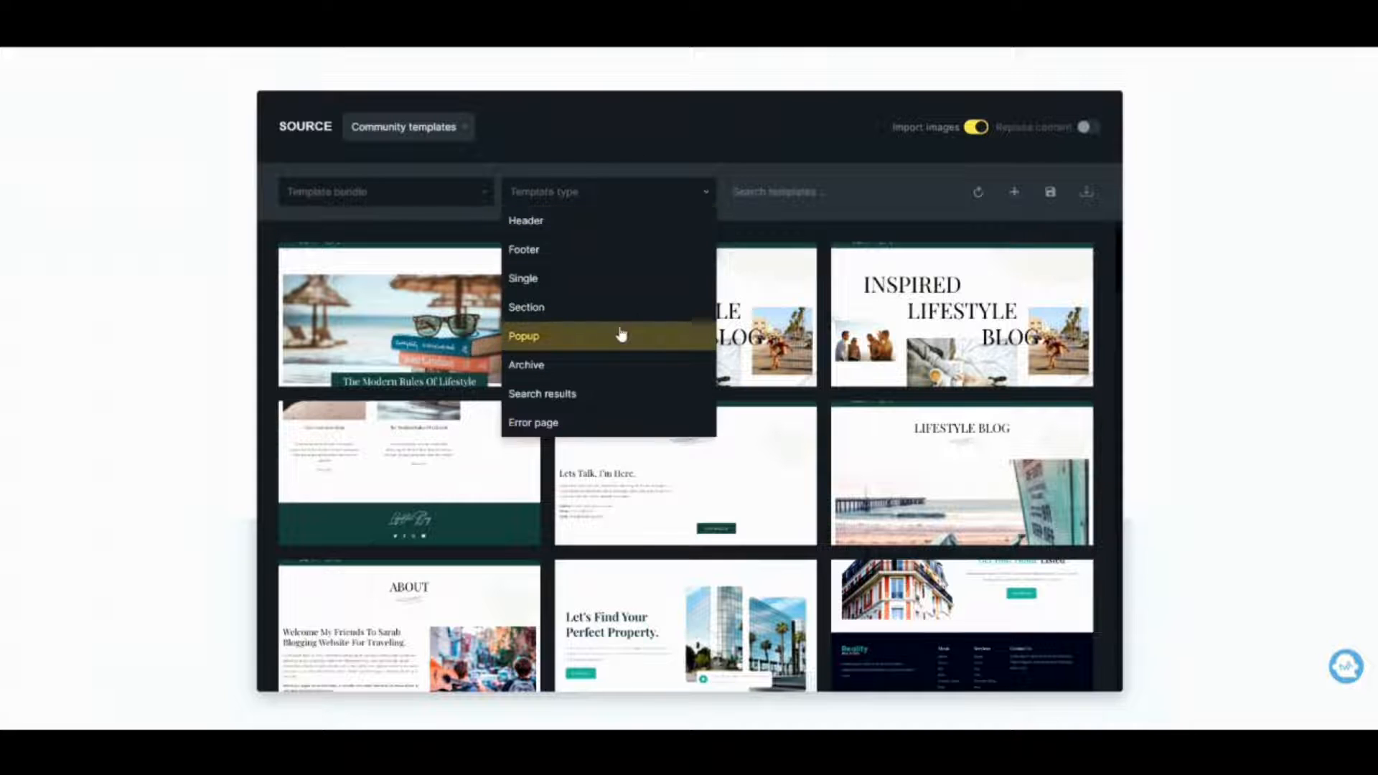
click(630, 287)
click(447, 201)
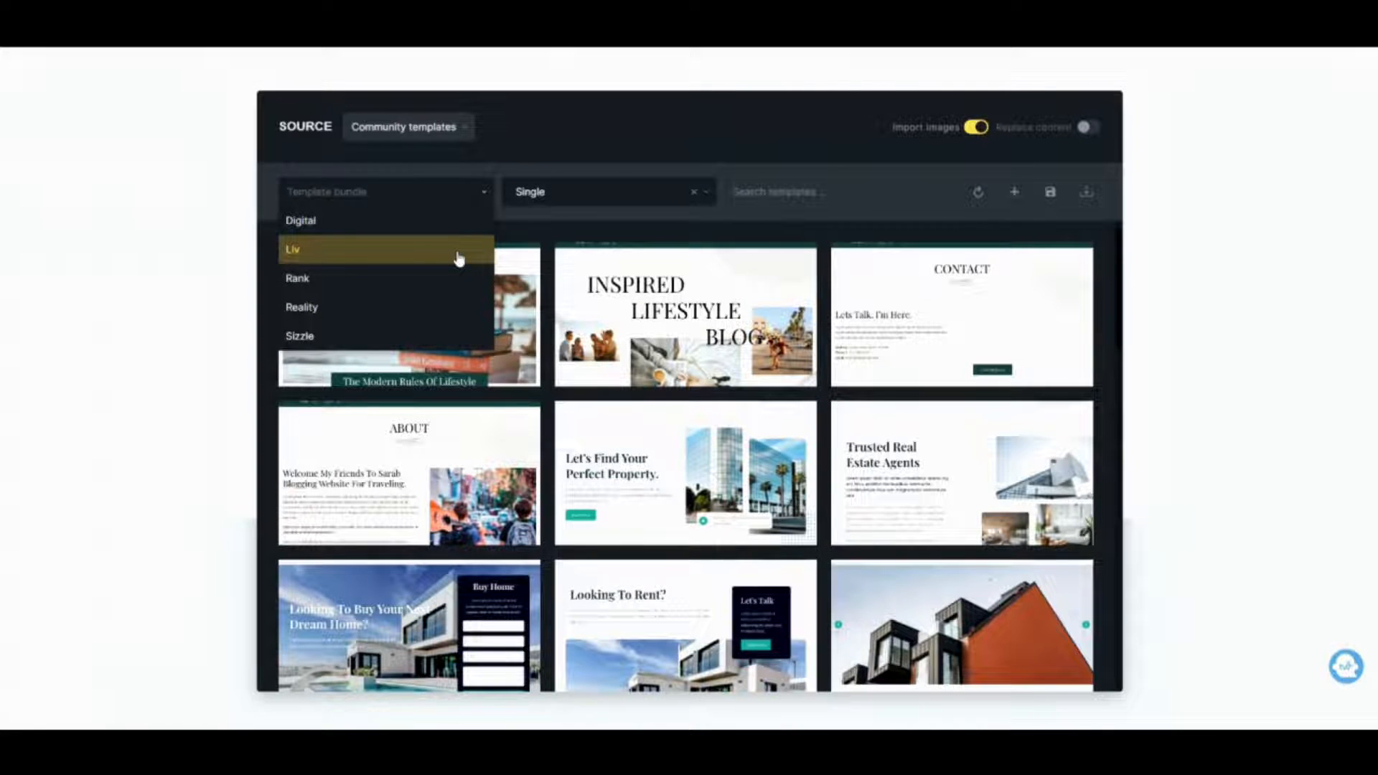
click(453, 307)
scroll(380, 371, down, 1)
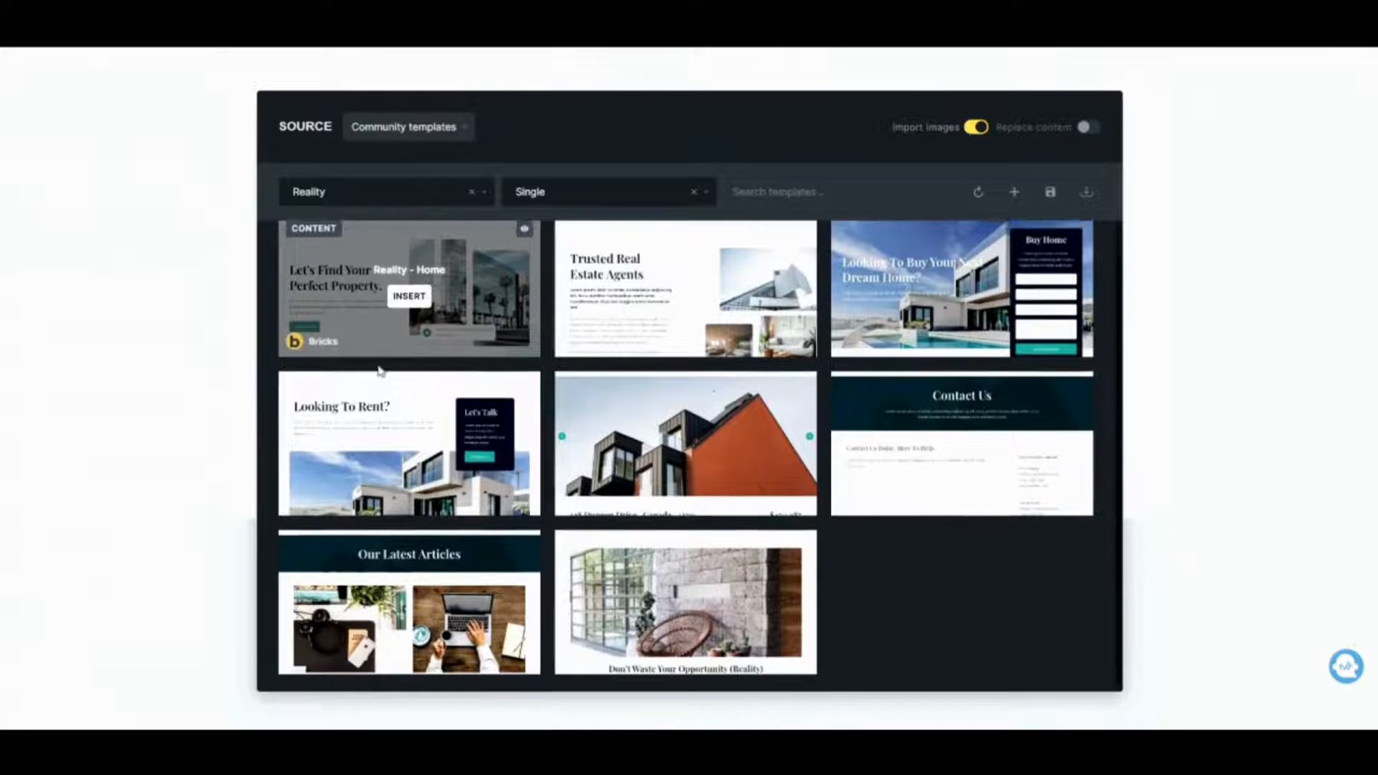
click(686, 608)
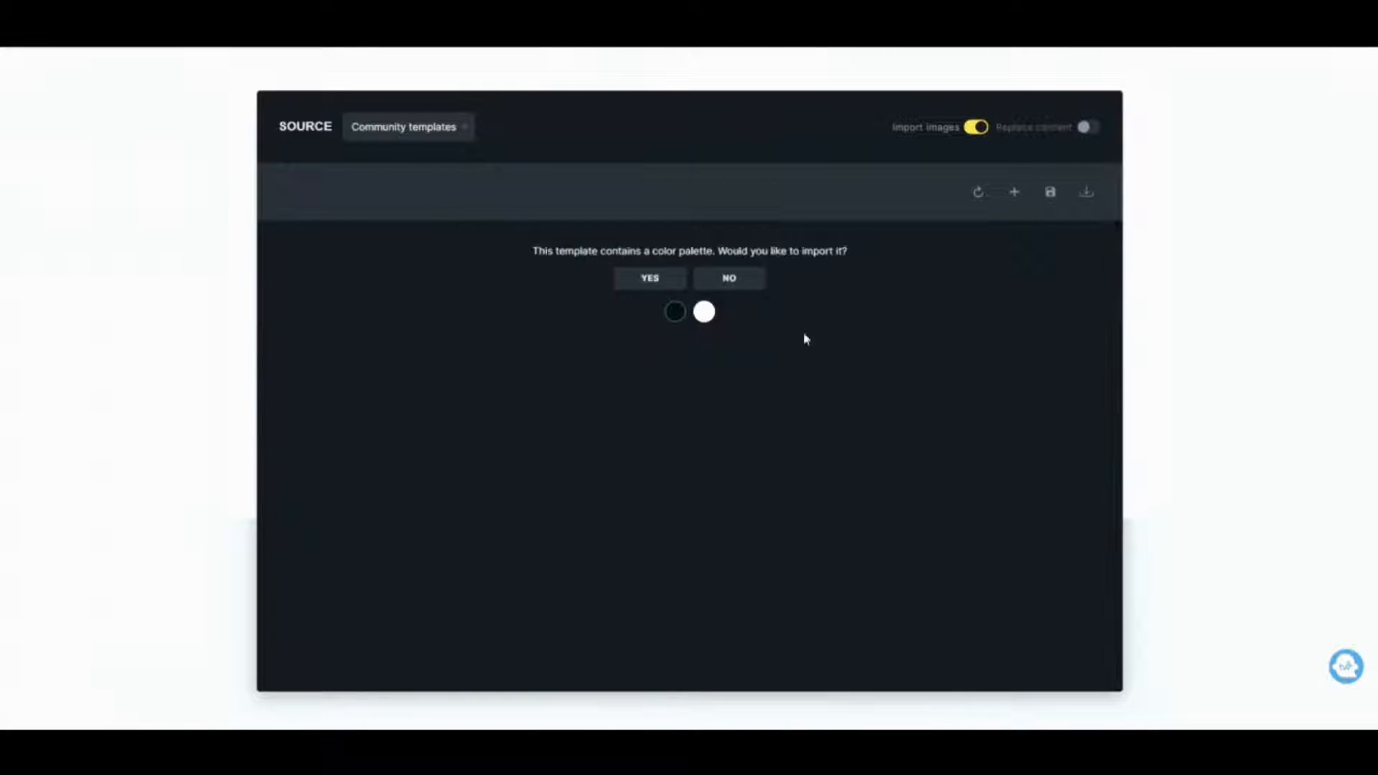
click(650, 279)
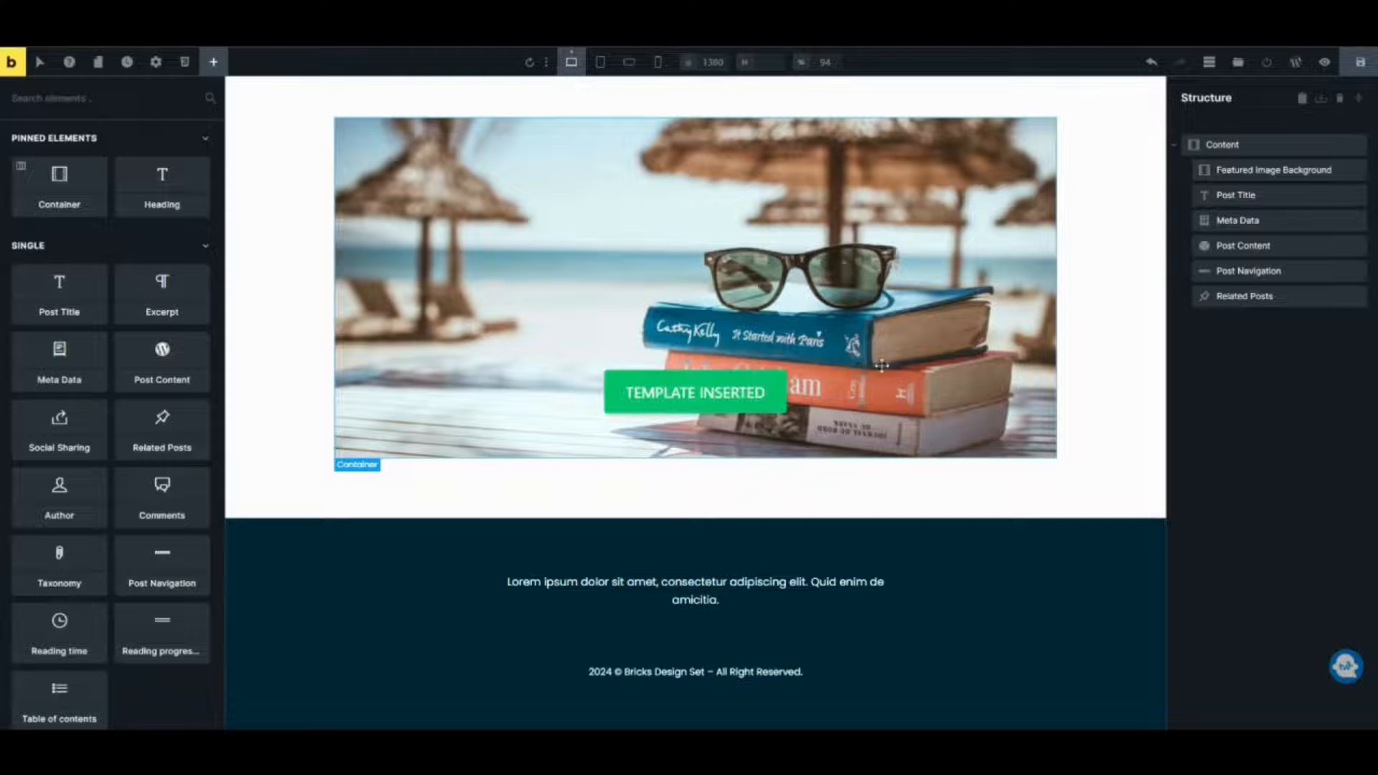
Inspect the inserted template's meta data and post content elements and the post content data source.
scroll(675, 528, down, 3)
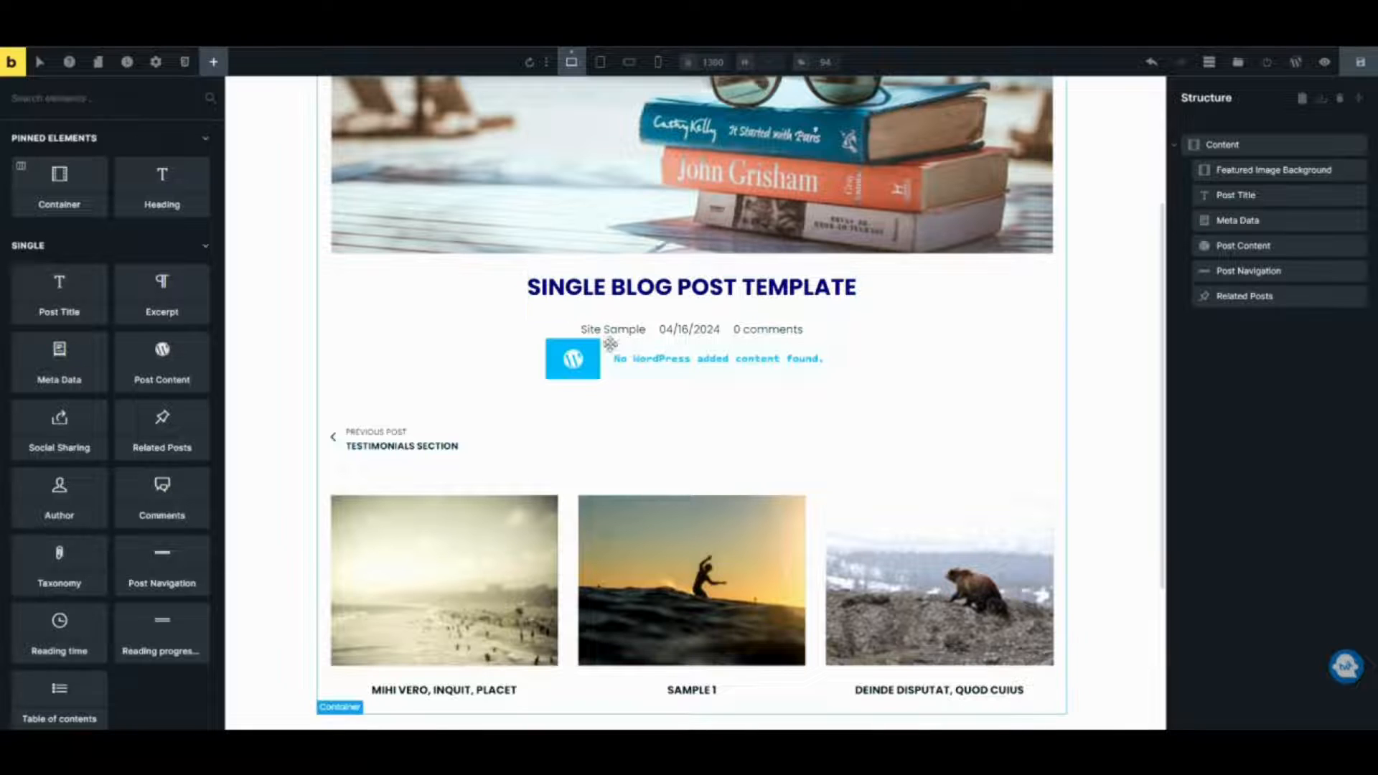
scroll(574, 323, down, 3)
scroll(610, 358, up, 5)
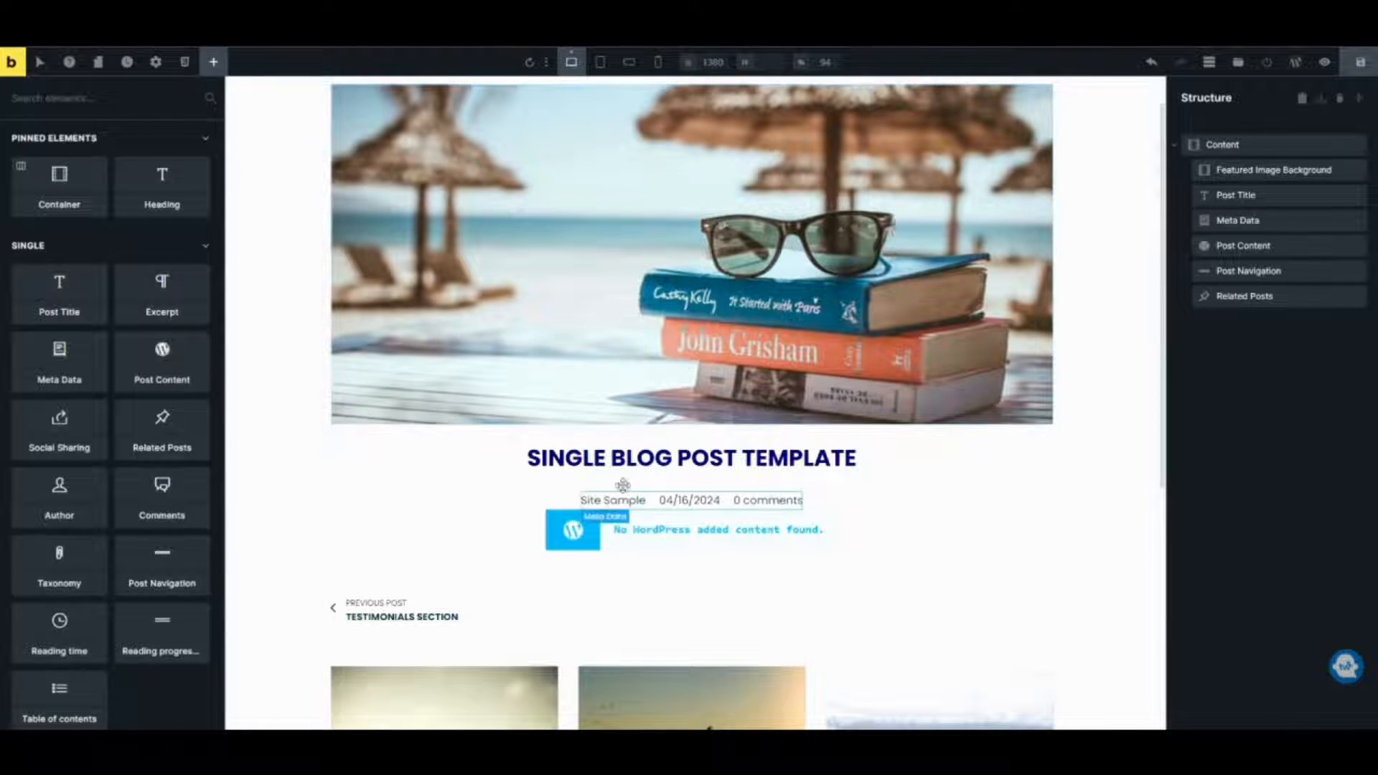
click(691, 502)
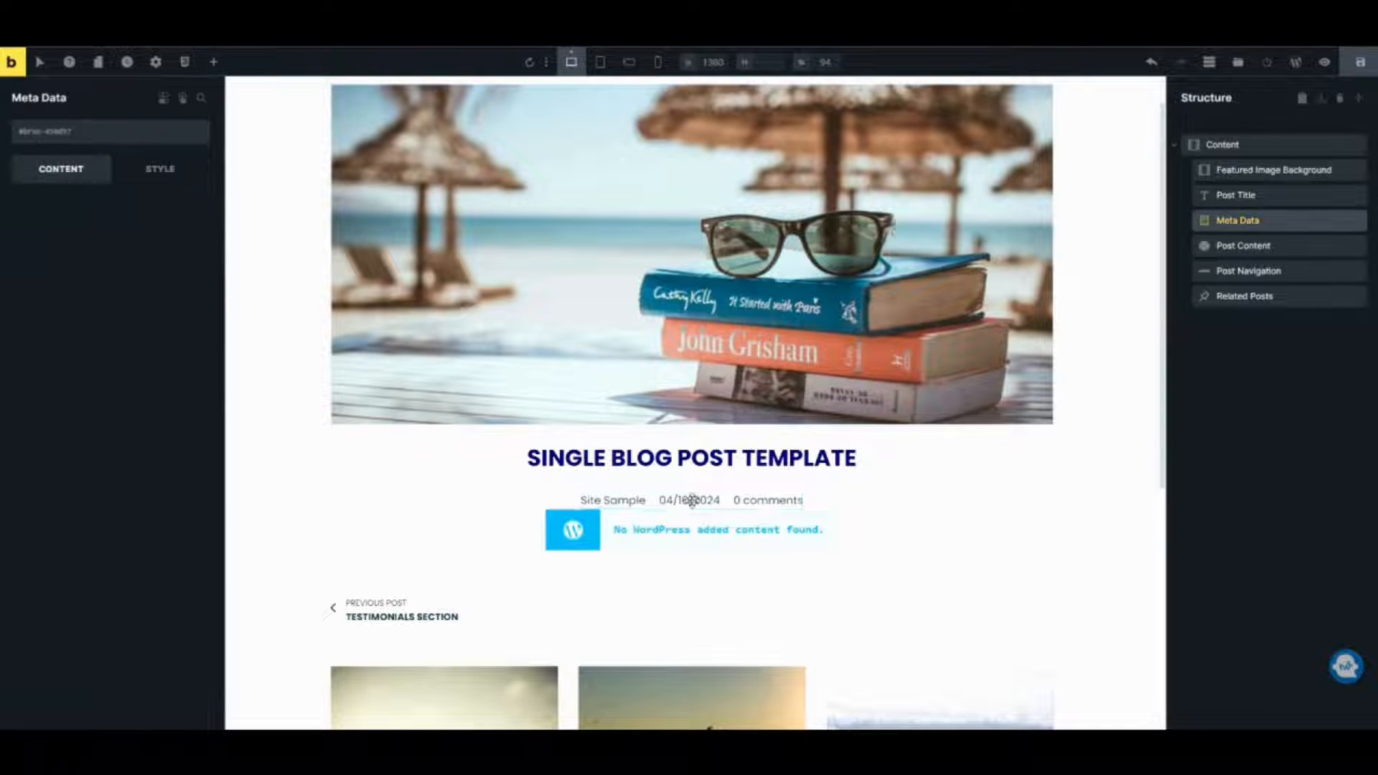
click(655, 532)
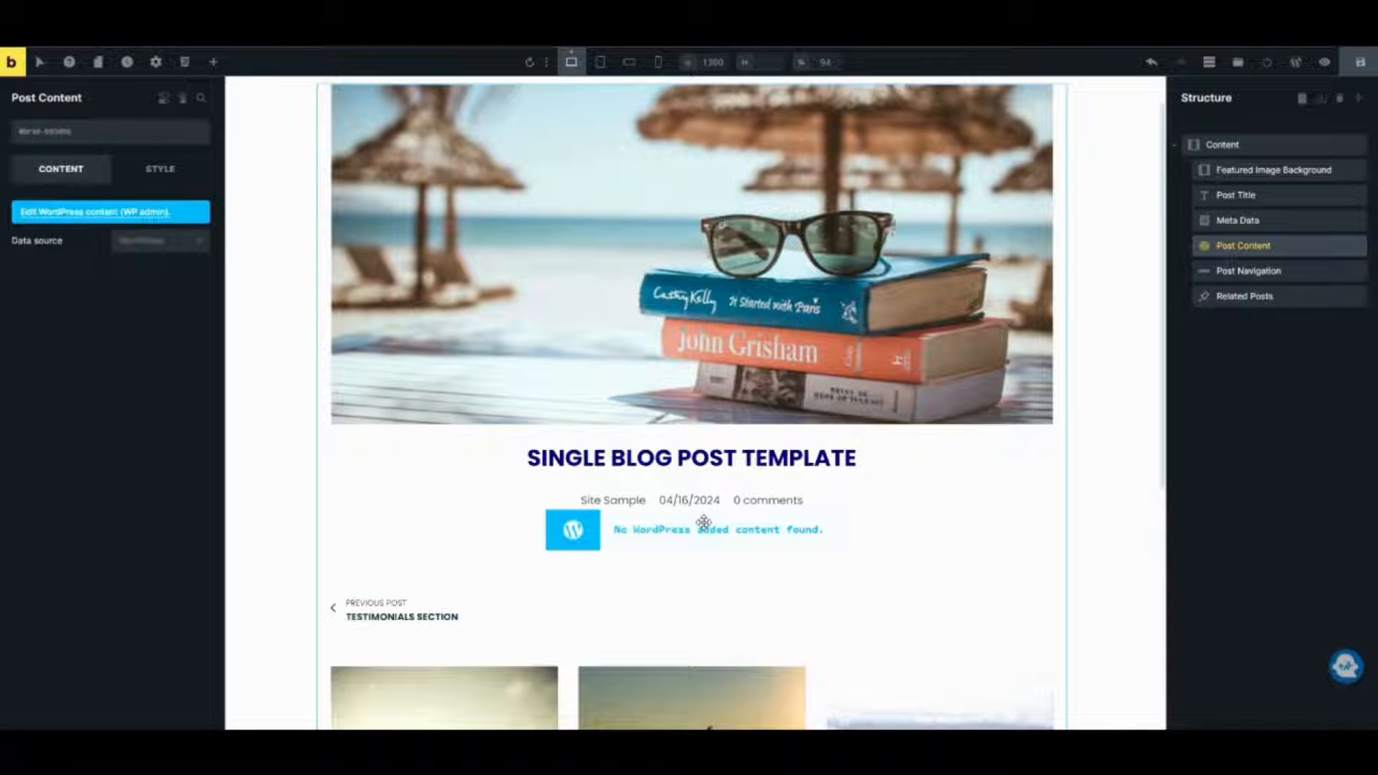
click(181, 244)
click(181, 248)
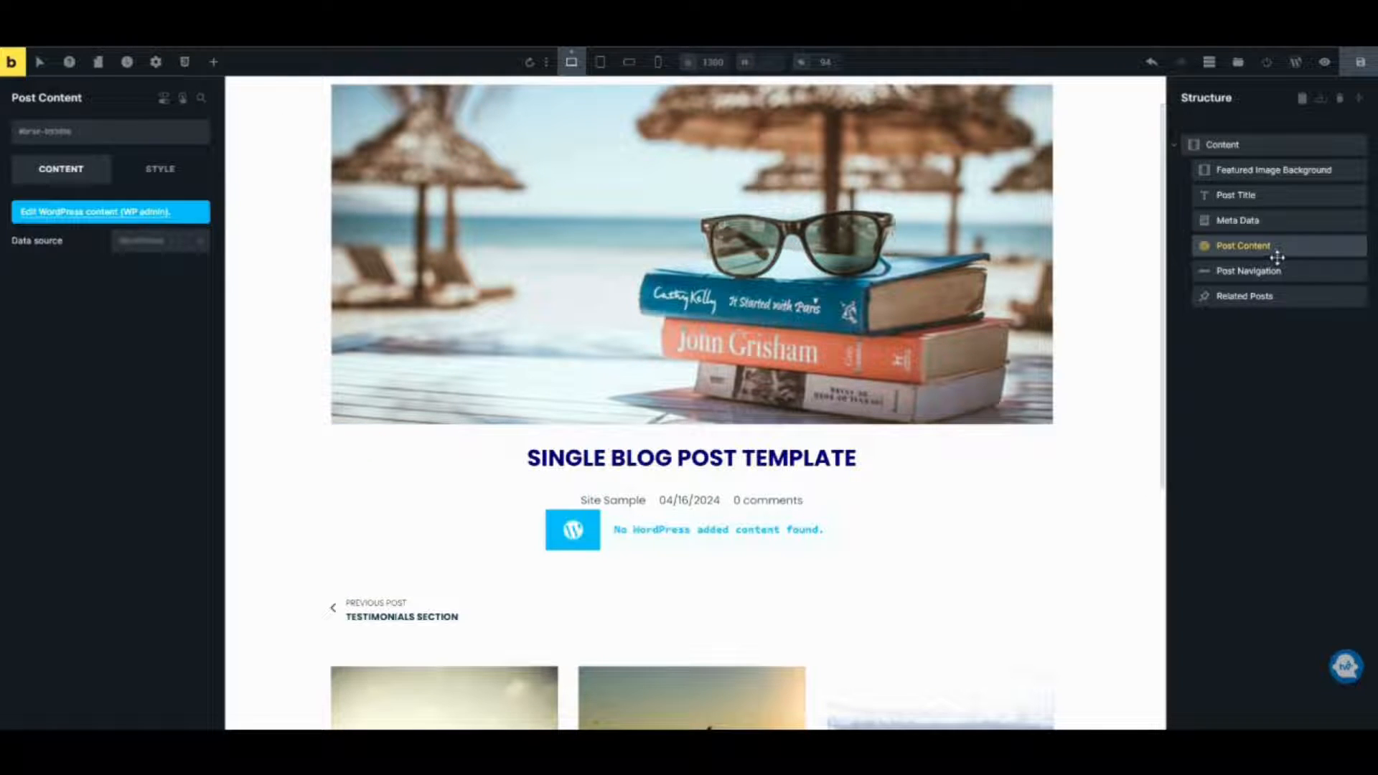
Duplicate the Post Content element in the structure.
right_click(1219, 258)
click(1236, 315)
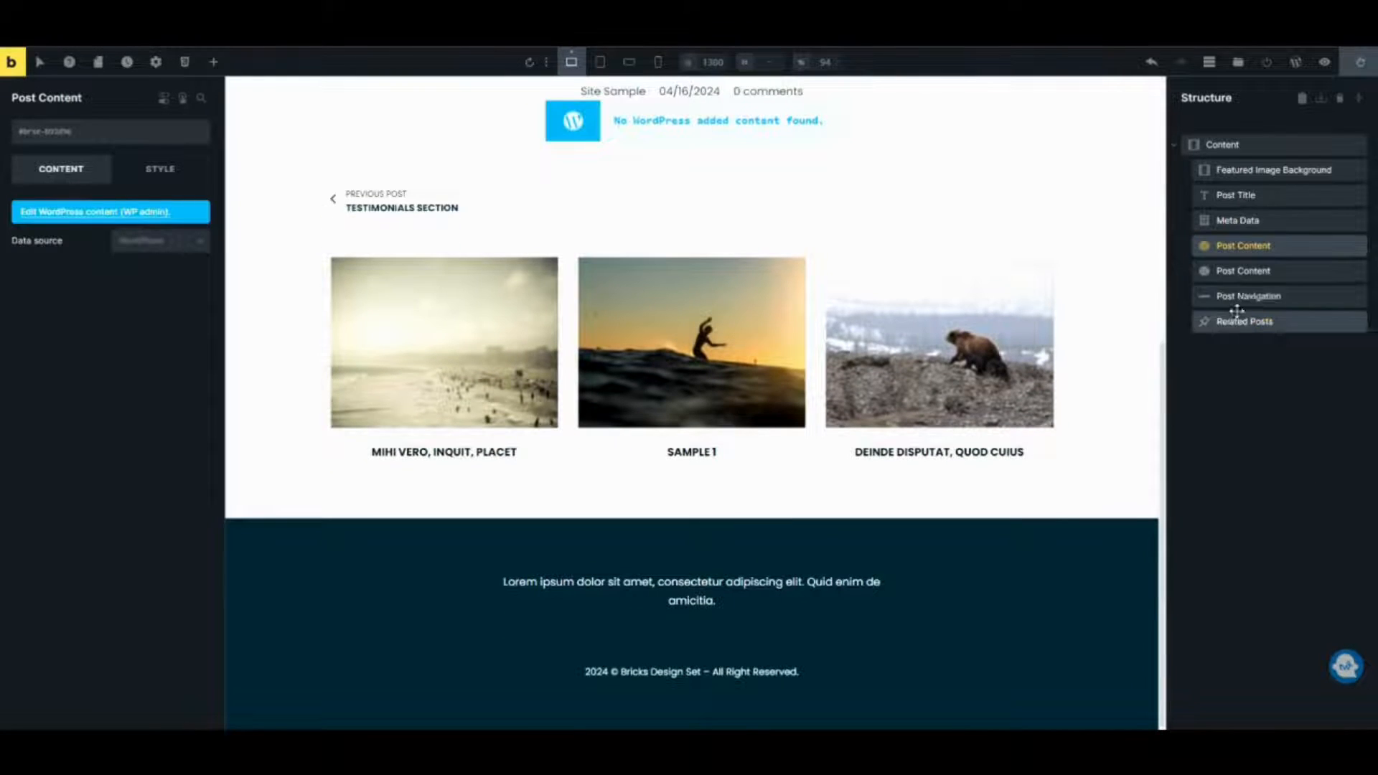
click(1233, 273)
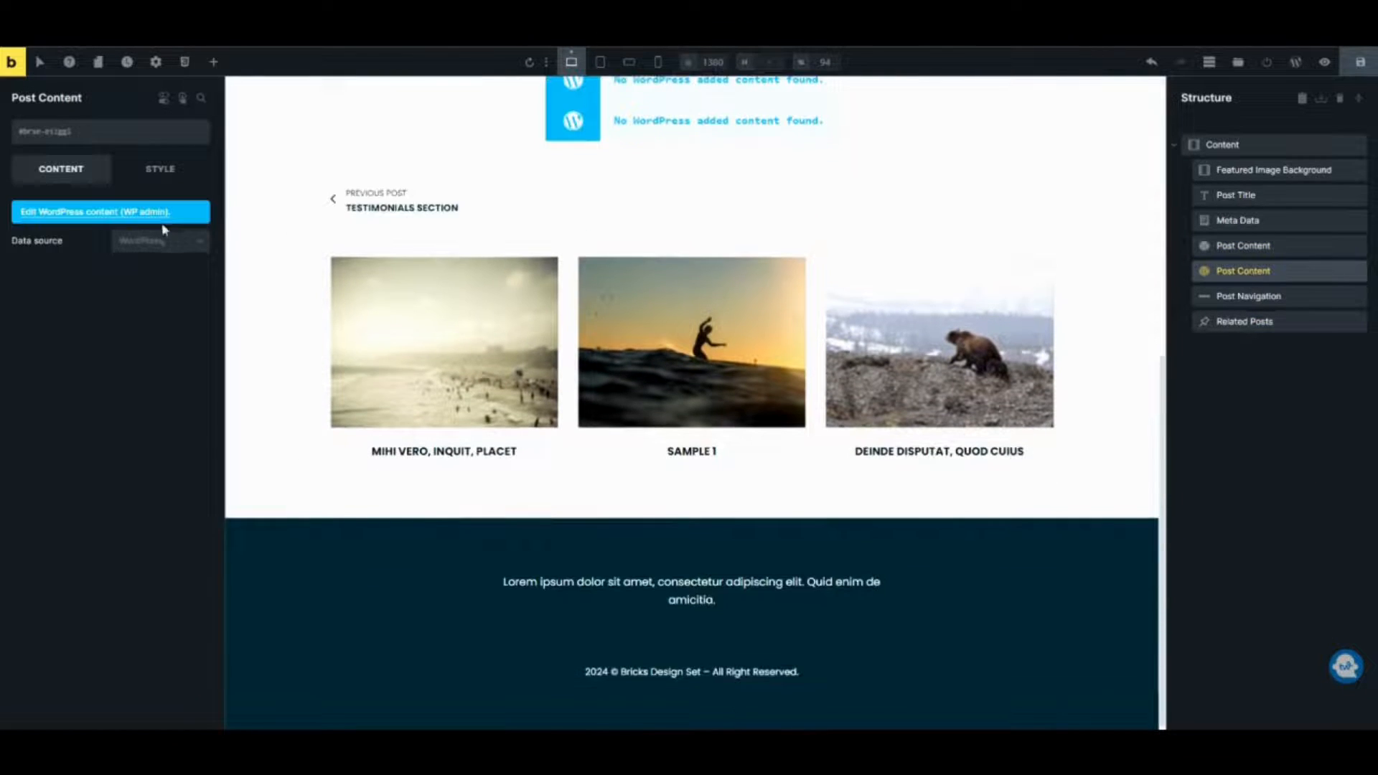
Set the duplicate's data source to Bricks and rename it Post Content - Bricks Data Source.
click(174, 246)
click(171, 290)
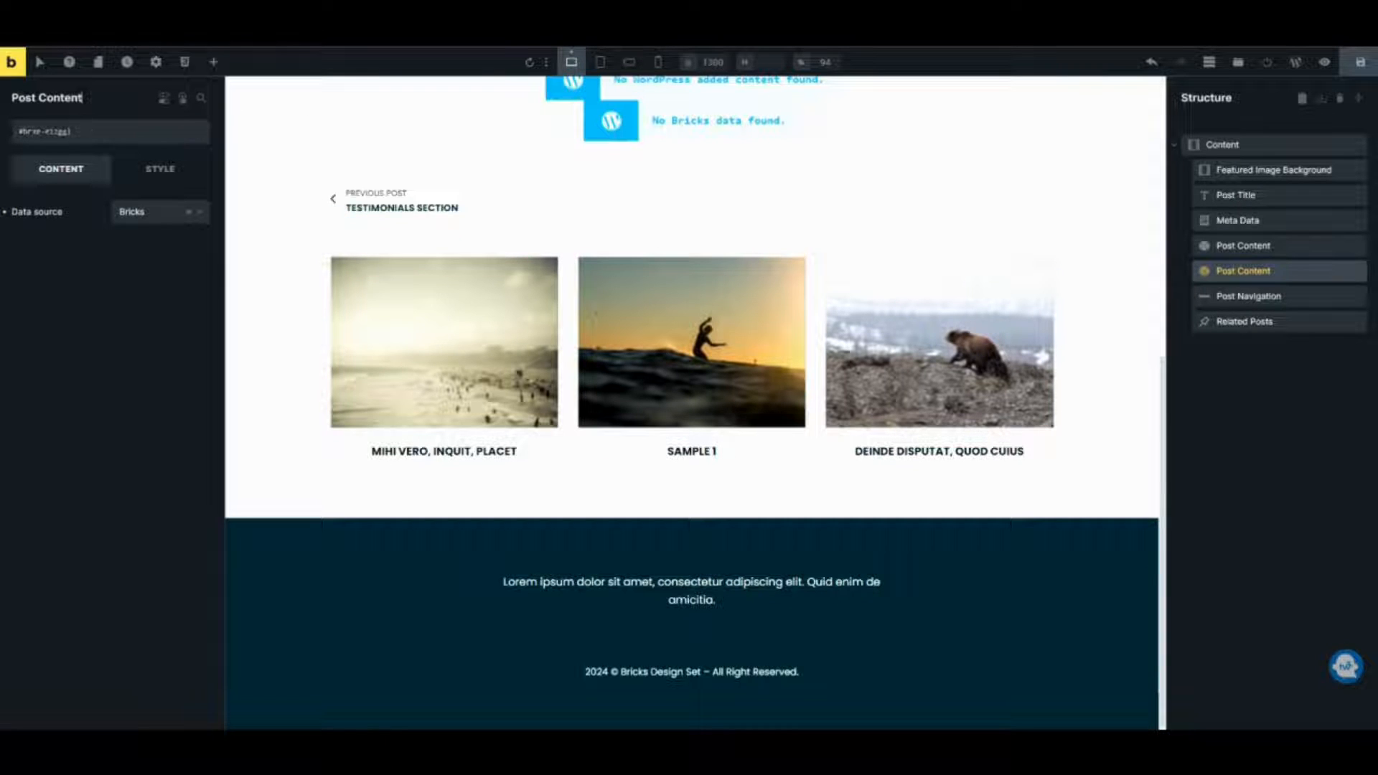
text(- Bricks Data)
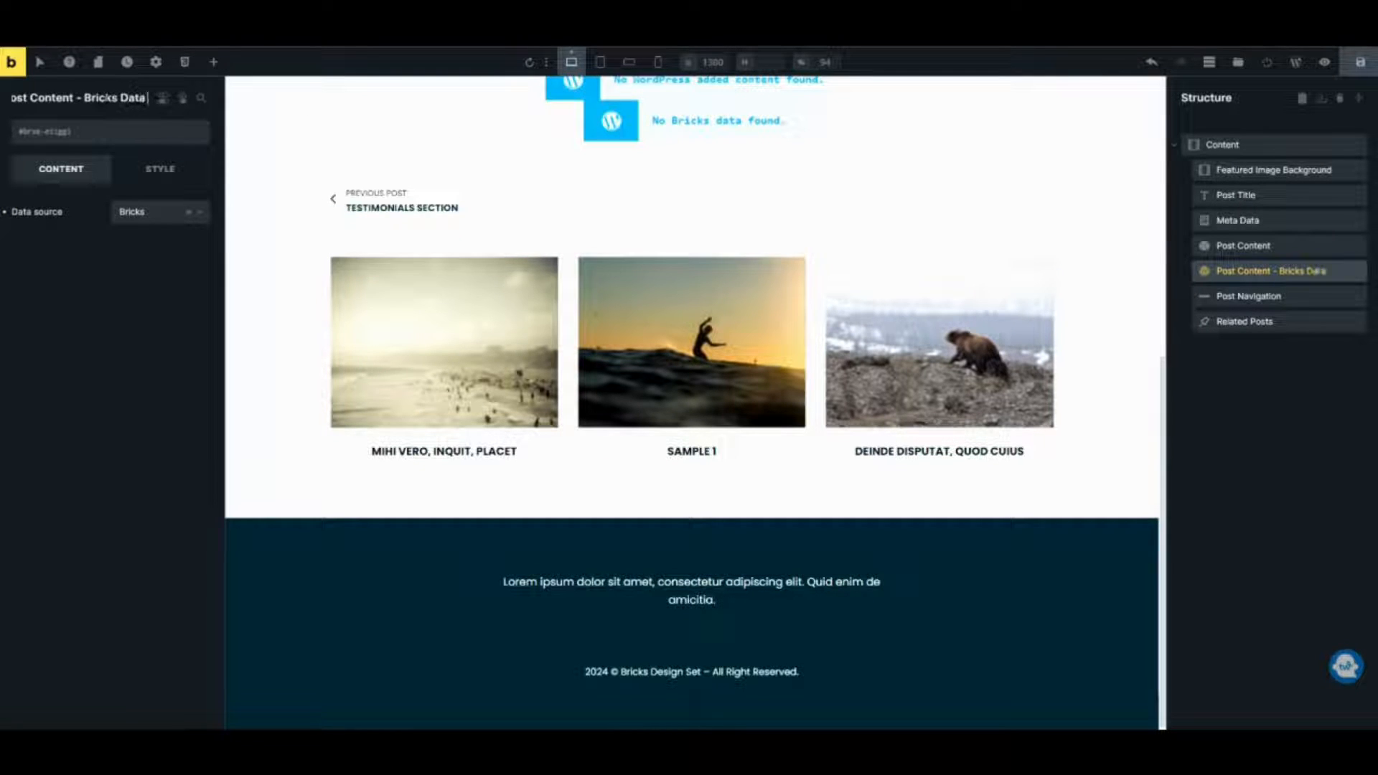
text( Source)
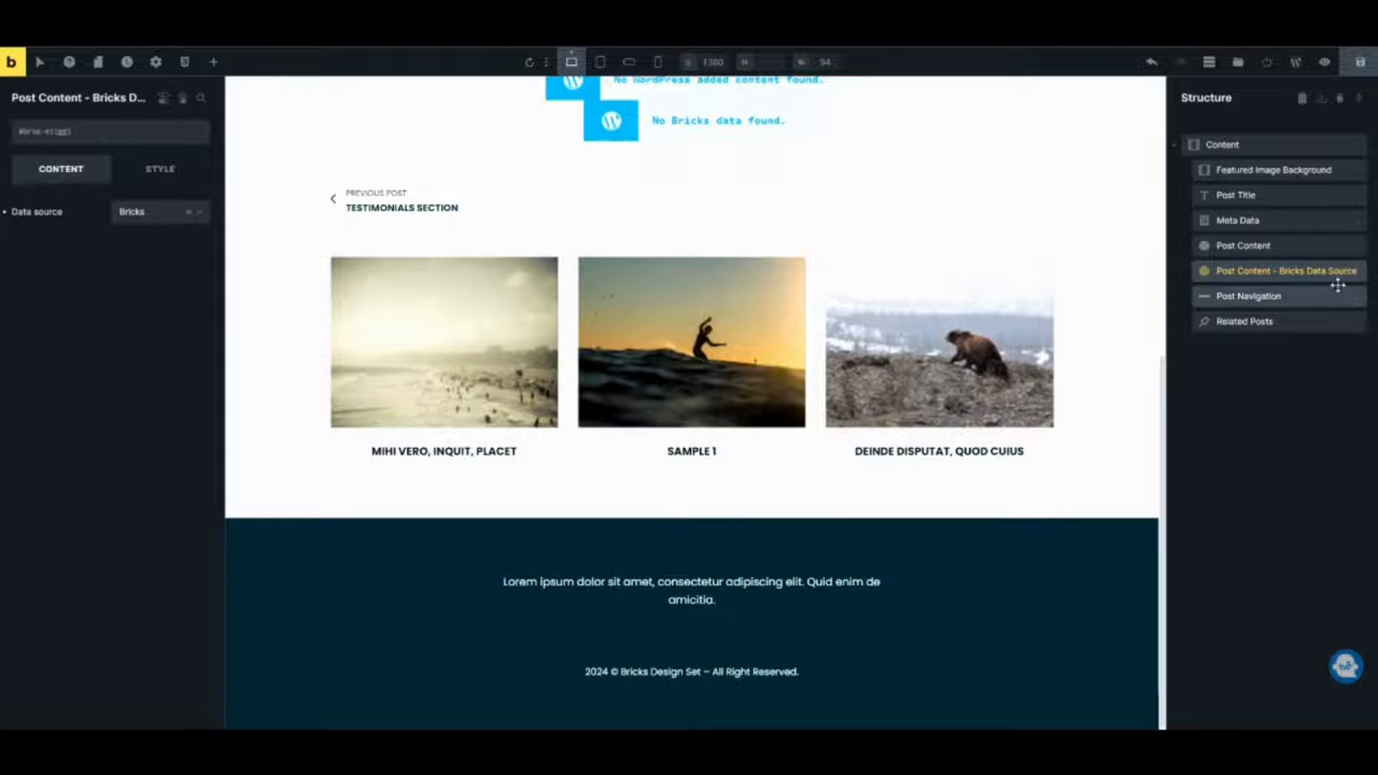
Rename the original post content element to Post Content - Wordpress.
click(1301, 245)
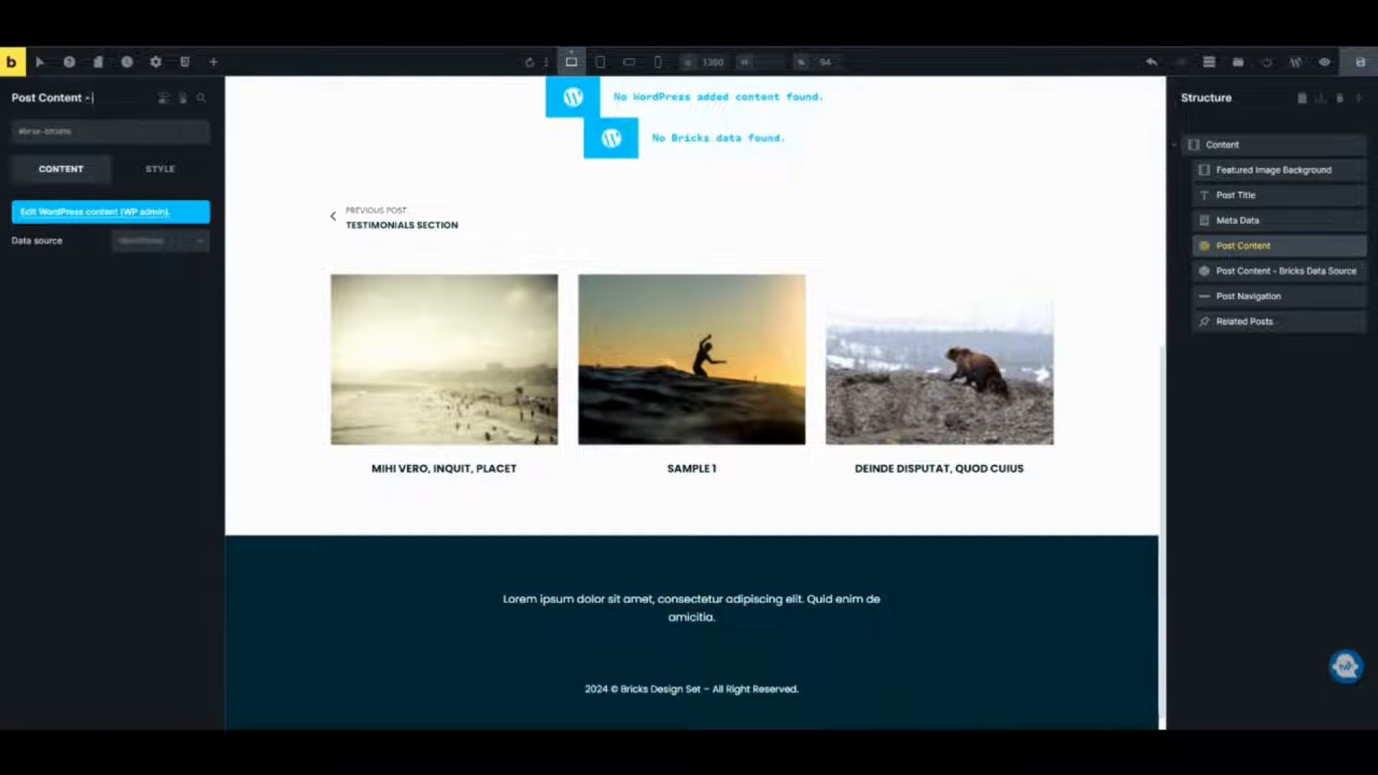
text(Wordpress)
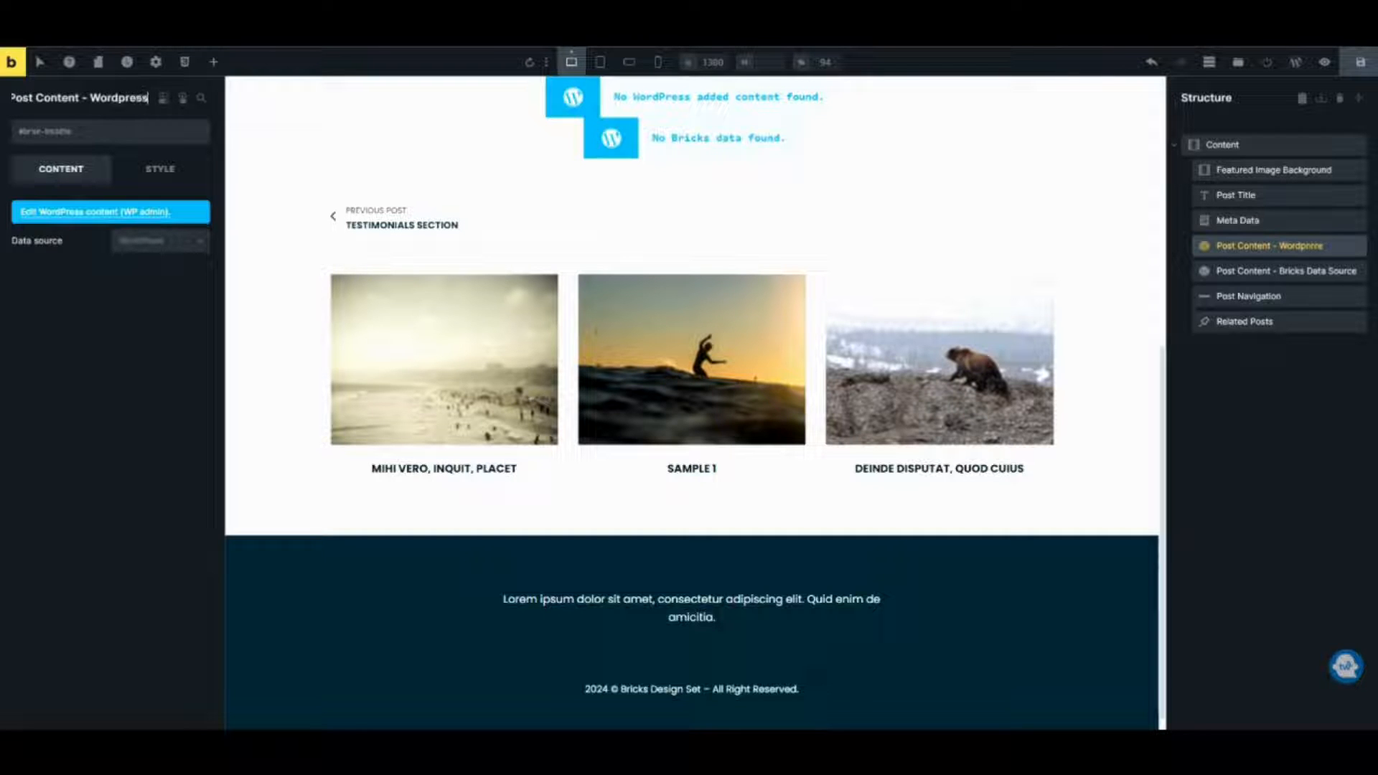
click(93, 347)
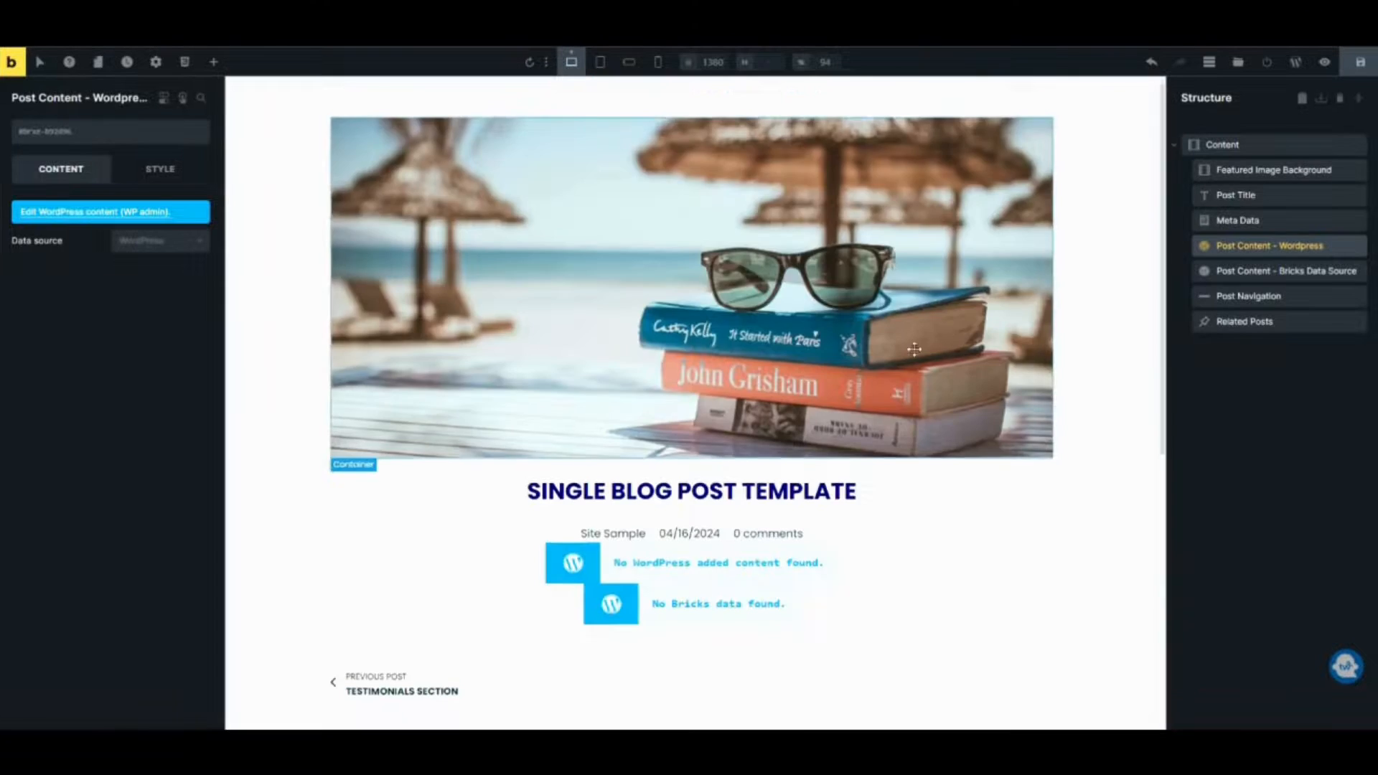
Review the post title, meta data and post content elements on the canvas.
scroll(657, 316, down, 4)
scroll(657, 316, down, 3)
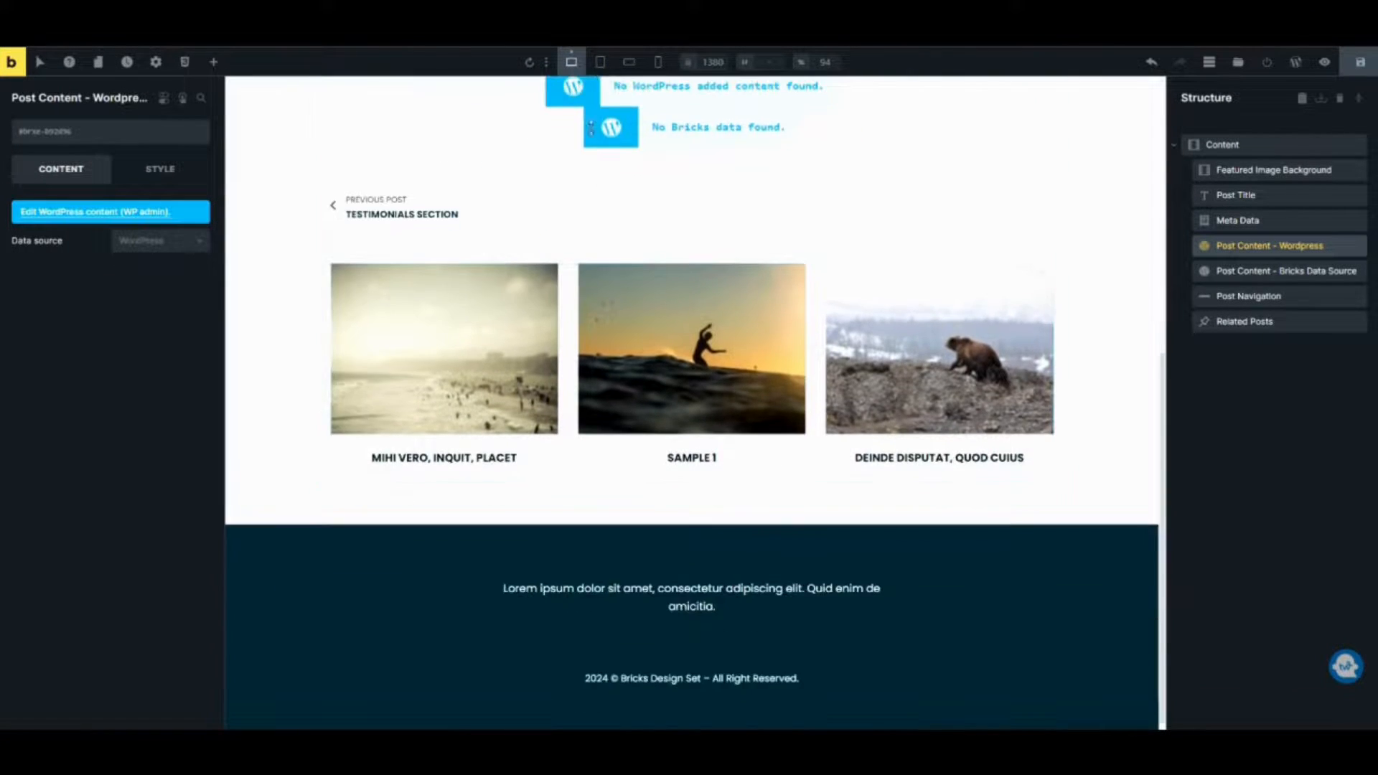
scroll(643, 247, up, 3)
scroll(602, 219, up, 3)
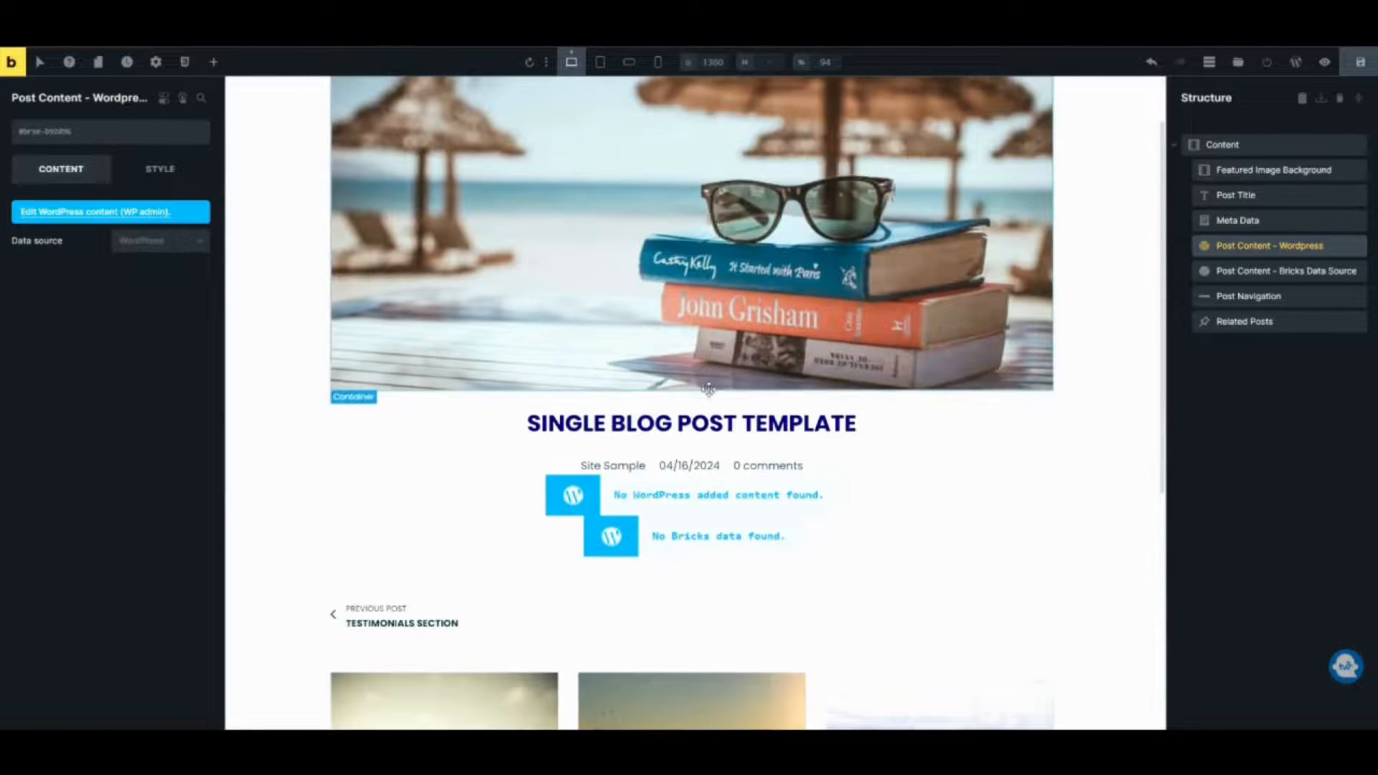
click(709, 432)
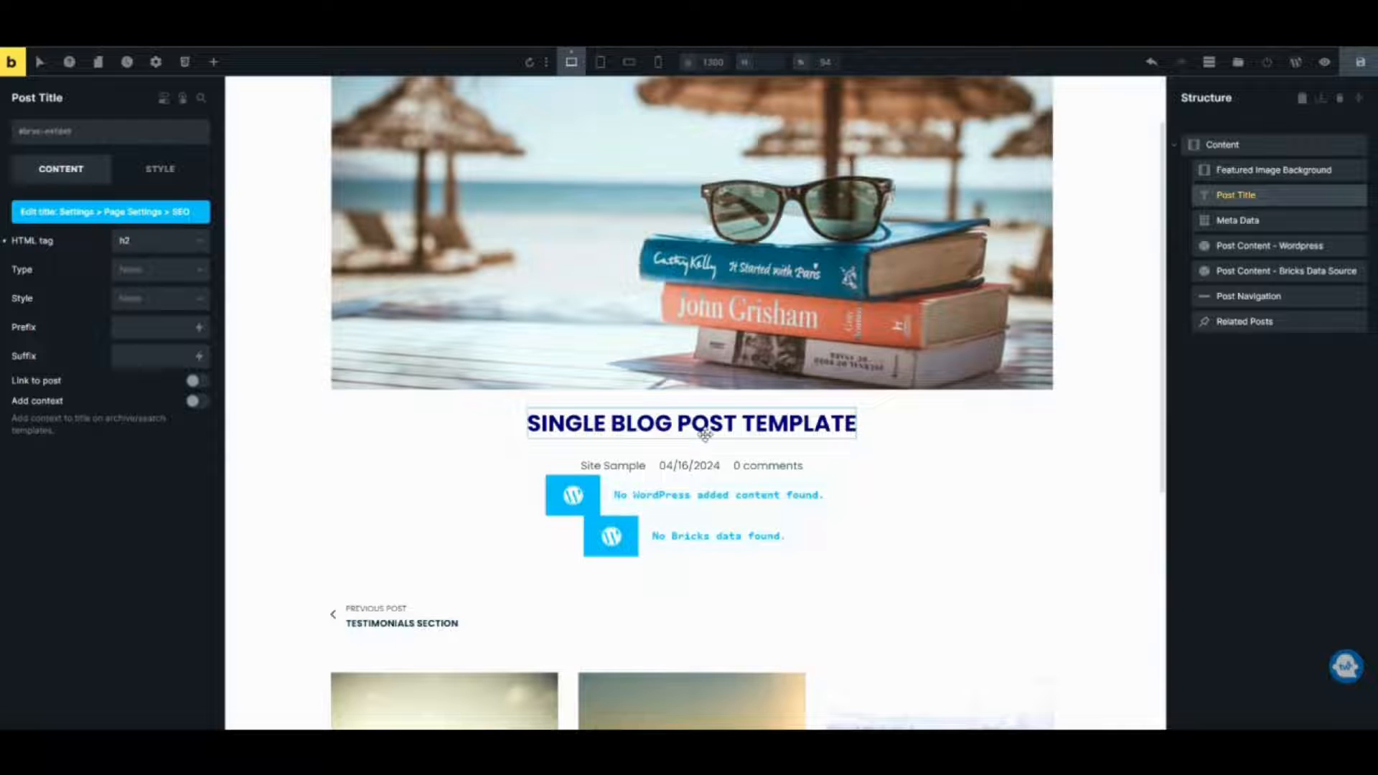
click(693, 463)
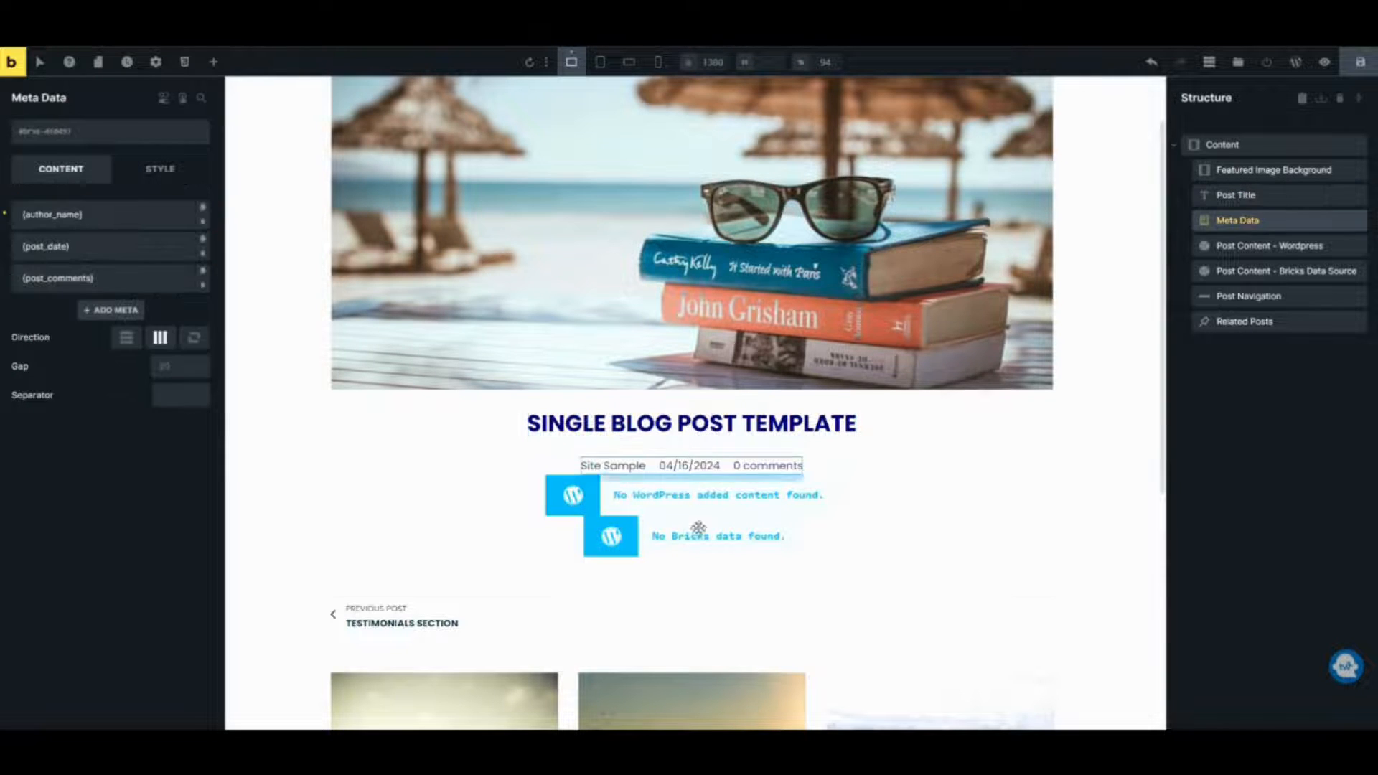
scroll(502, 538, down, 2)
scroll(411, 541, down, 2)
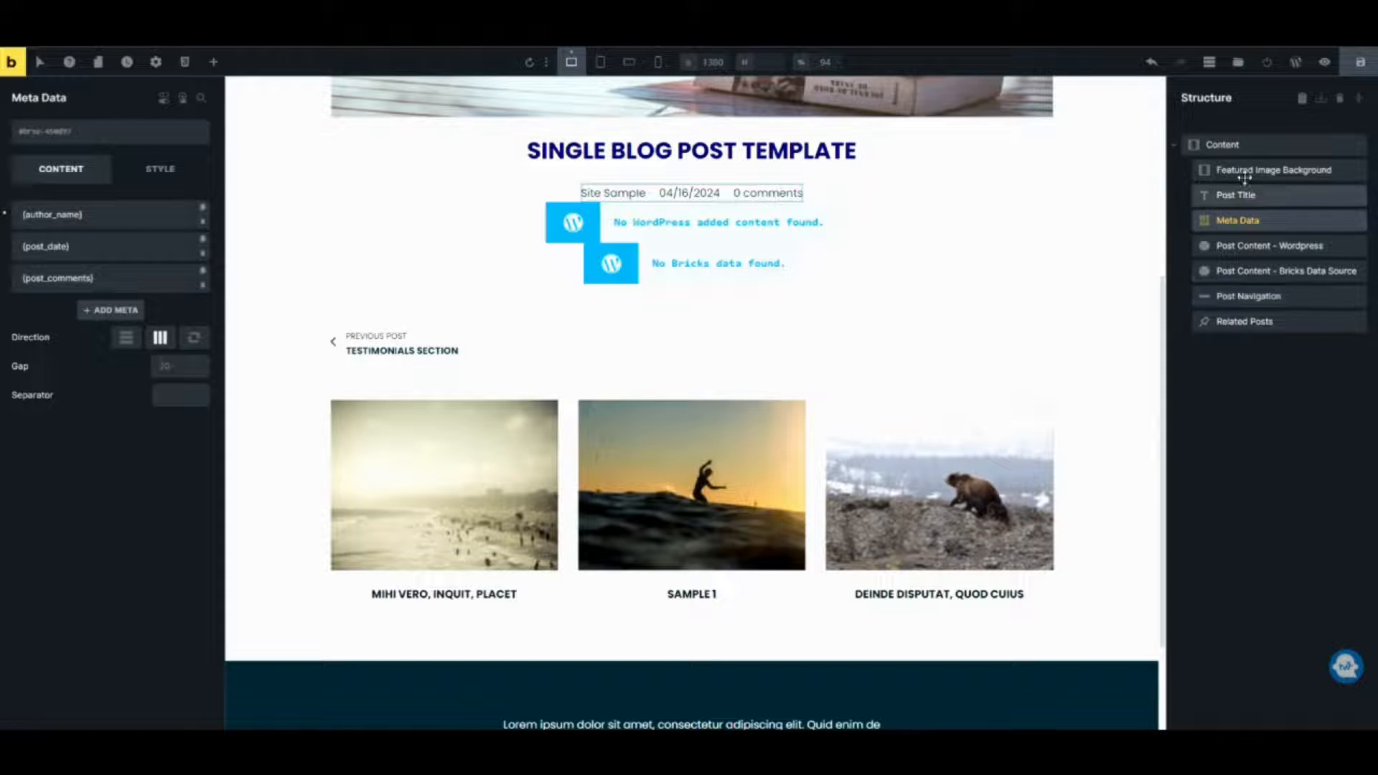
Save the builder changes and publish the Single Blog Post Template.
click(1353, 66)
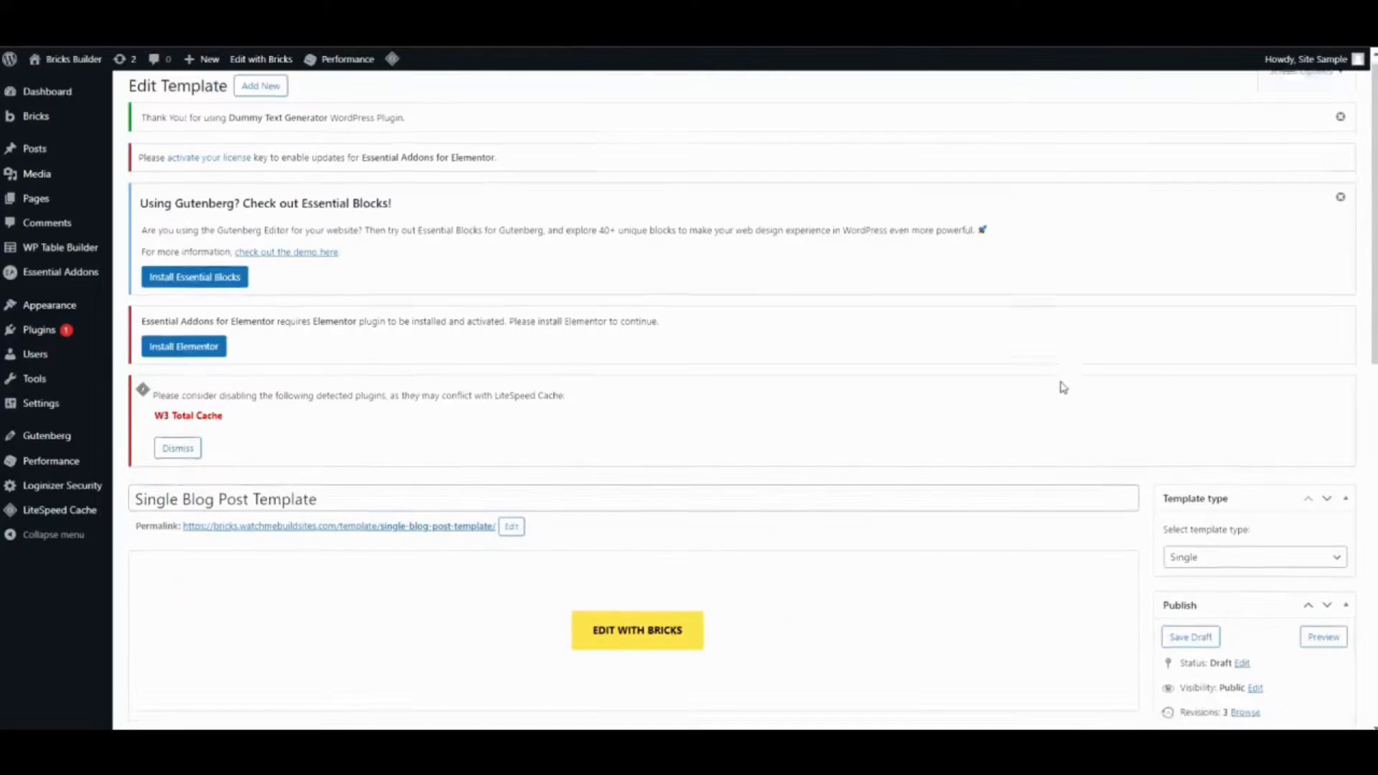
scroll(1061, 387, down, 4)
click(1321, 505)
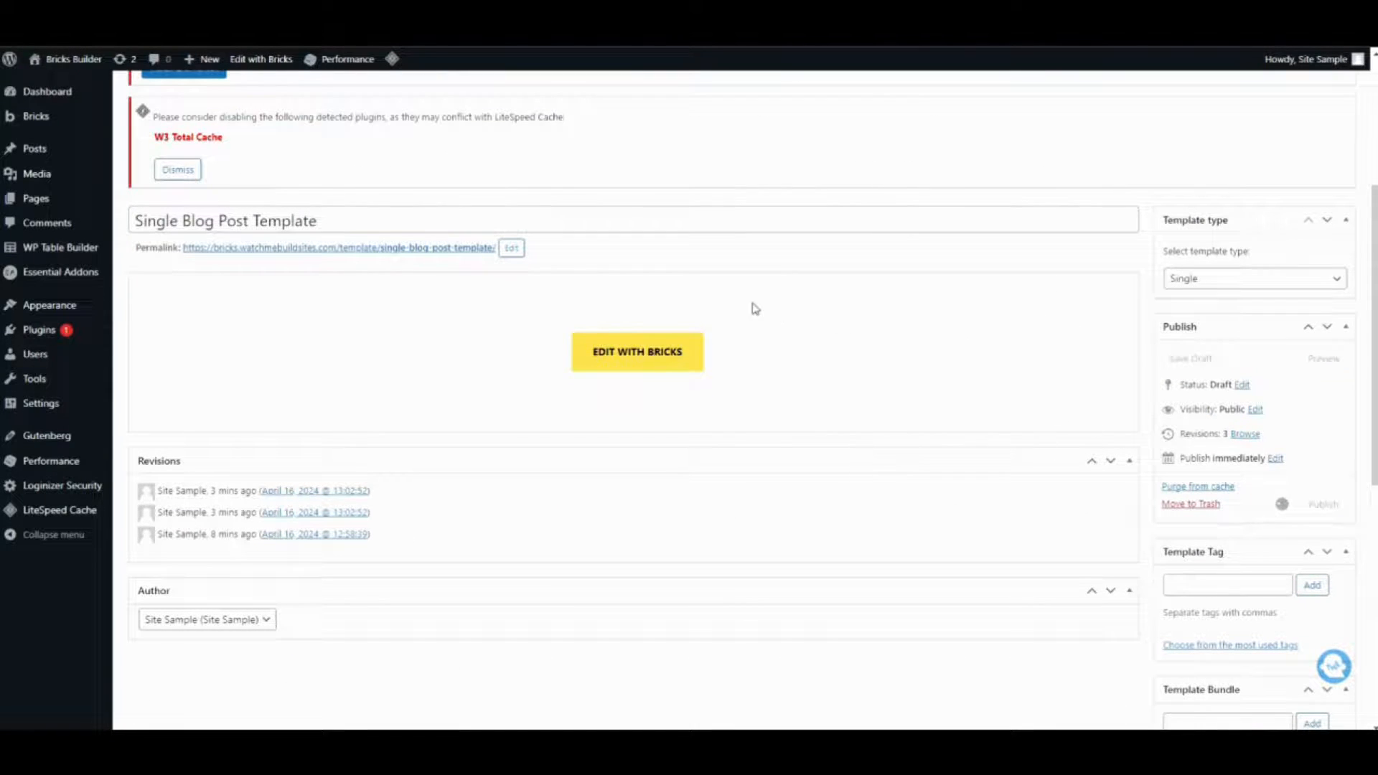
scroll(727, 198, down, 3)
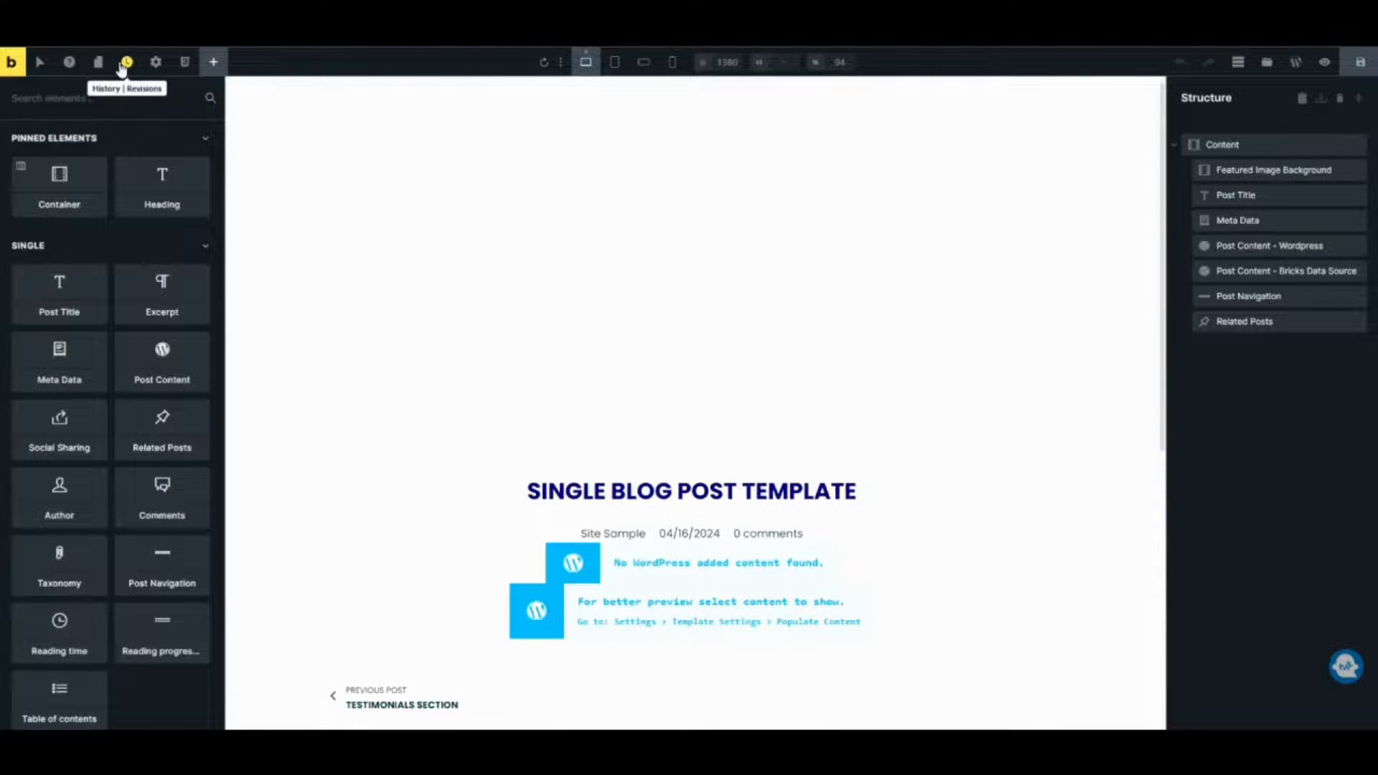
Add a template condition applying it to the Posts post type and save the template.
click(153, 63)
click(128, 209)
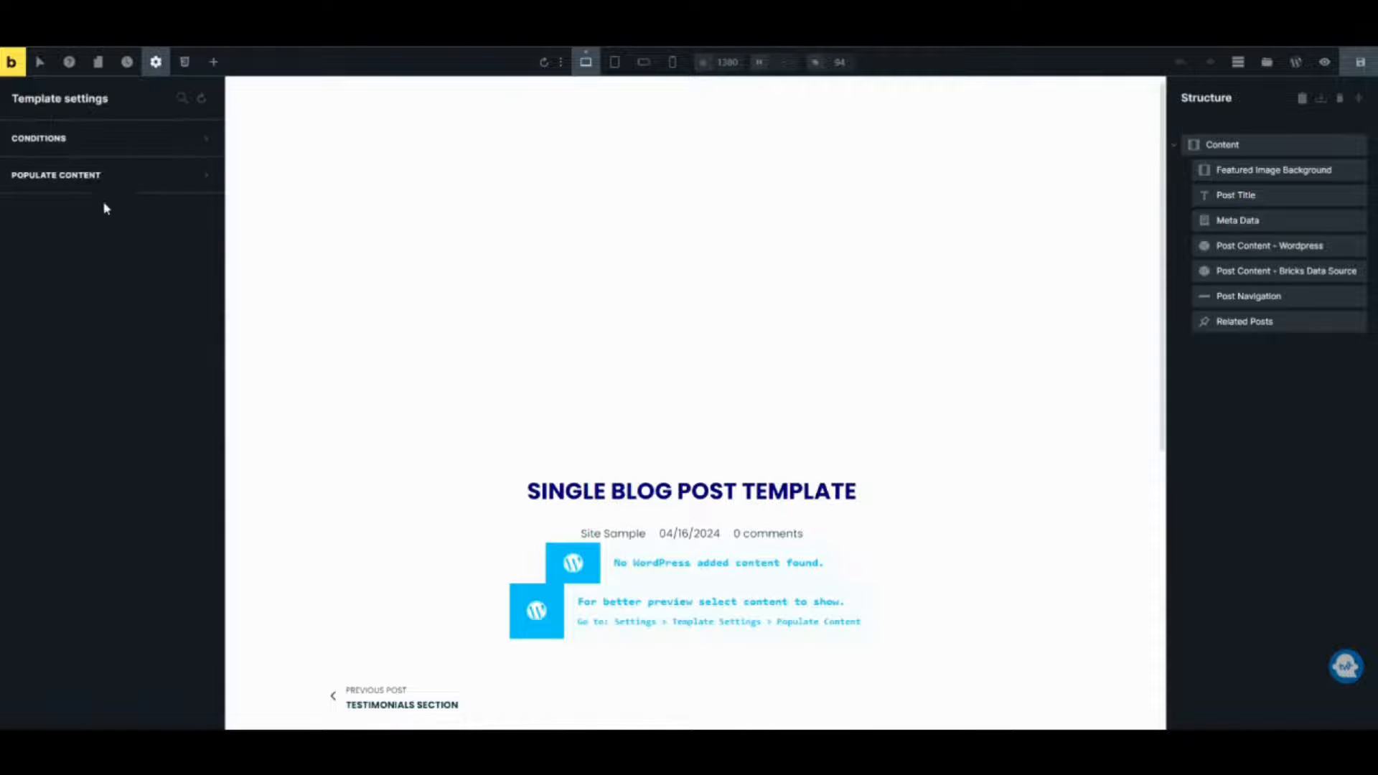
click(120, 140)
click(104, 208)
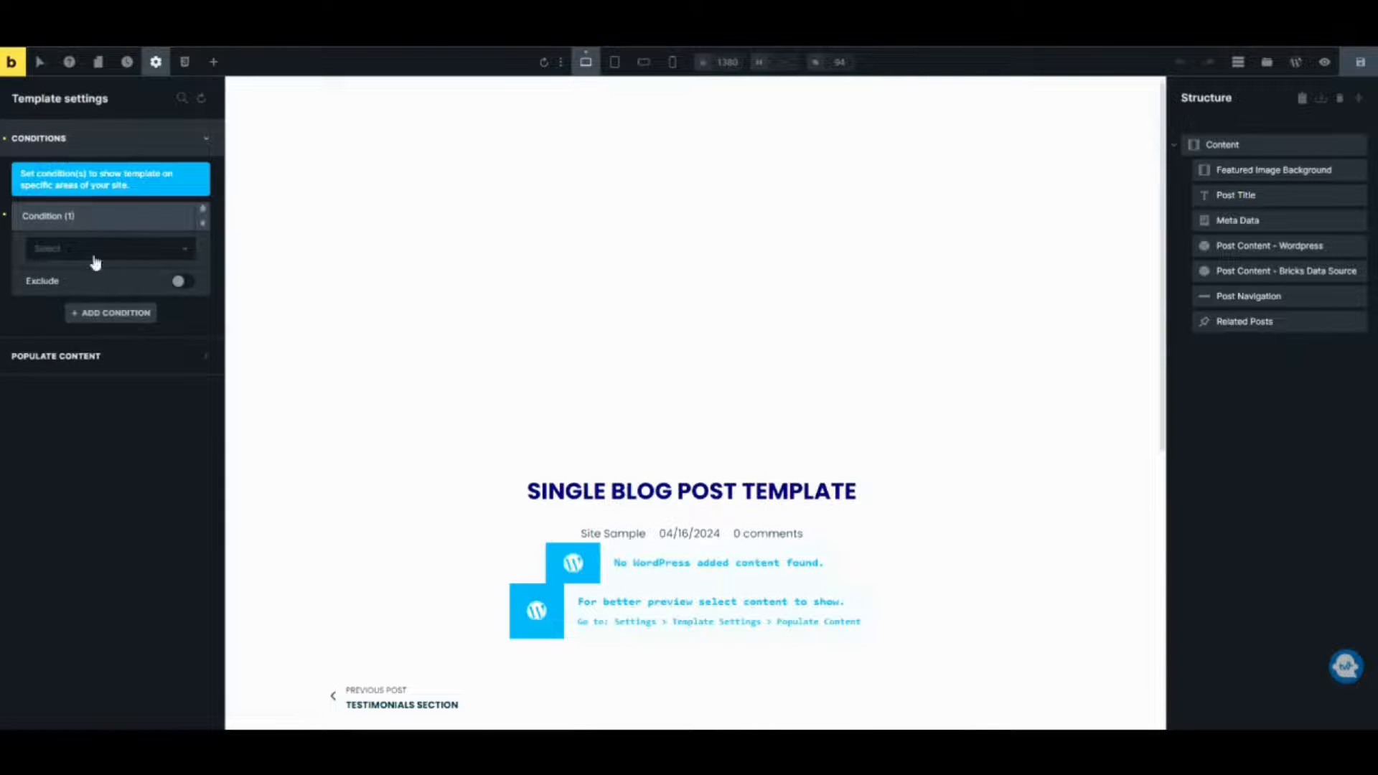
click(94, 255)
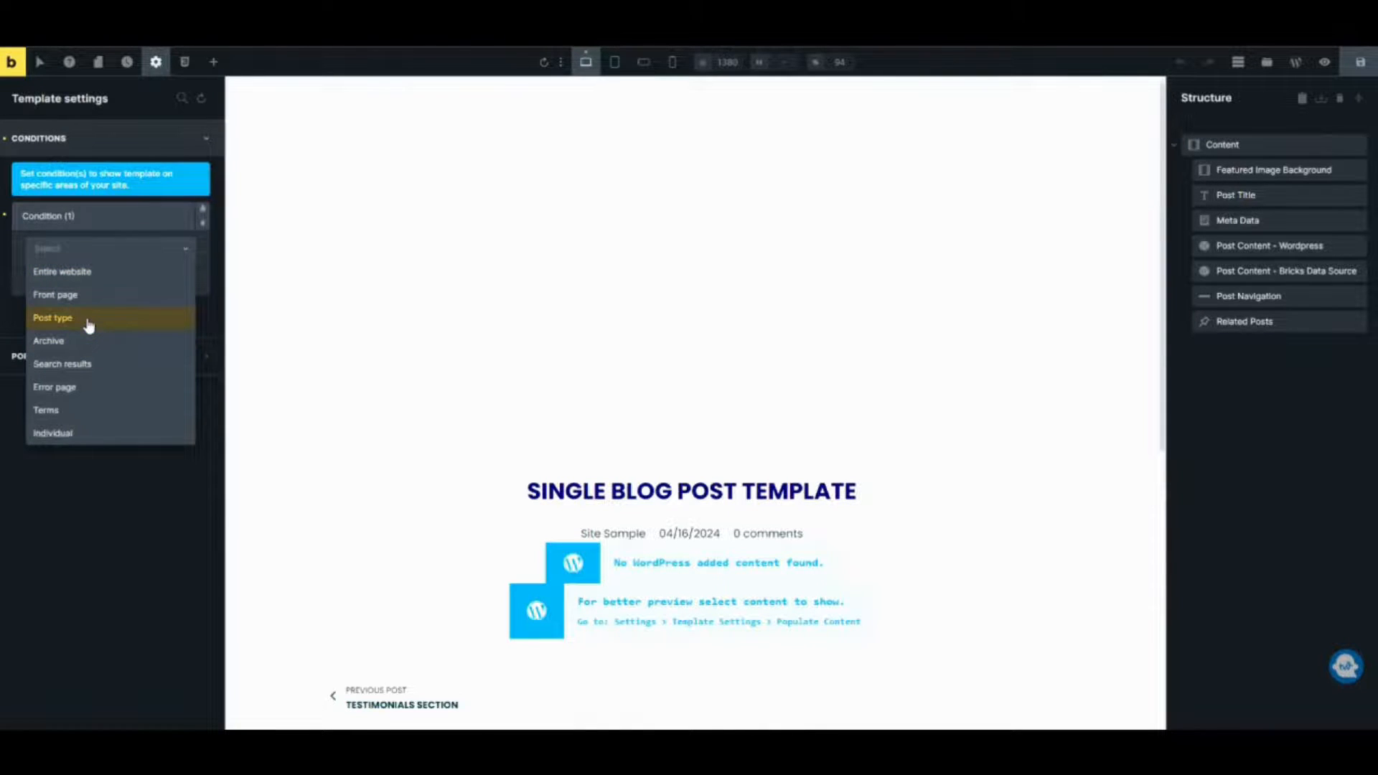
click(89, 325)
click(93, 305)
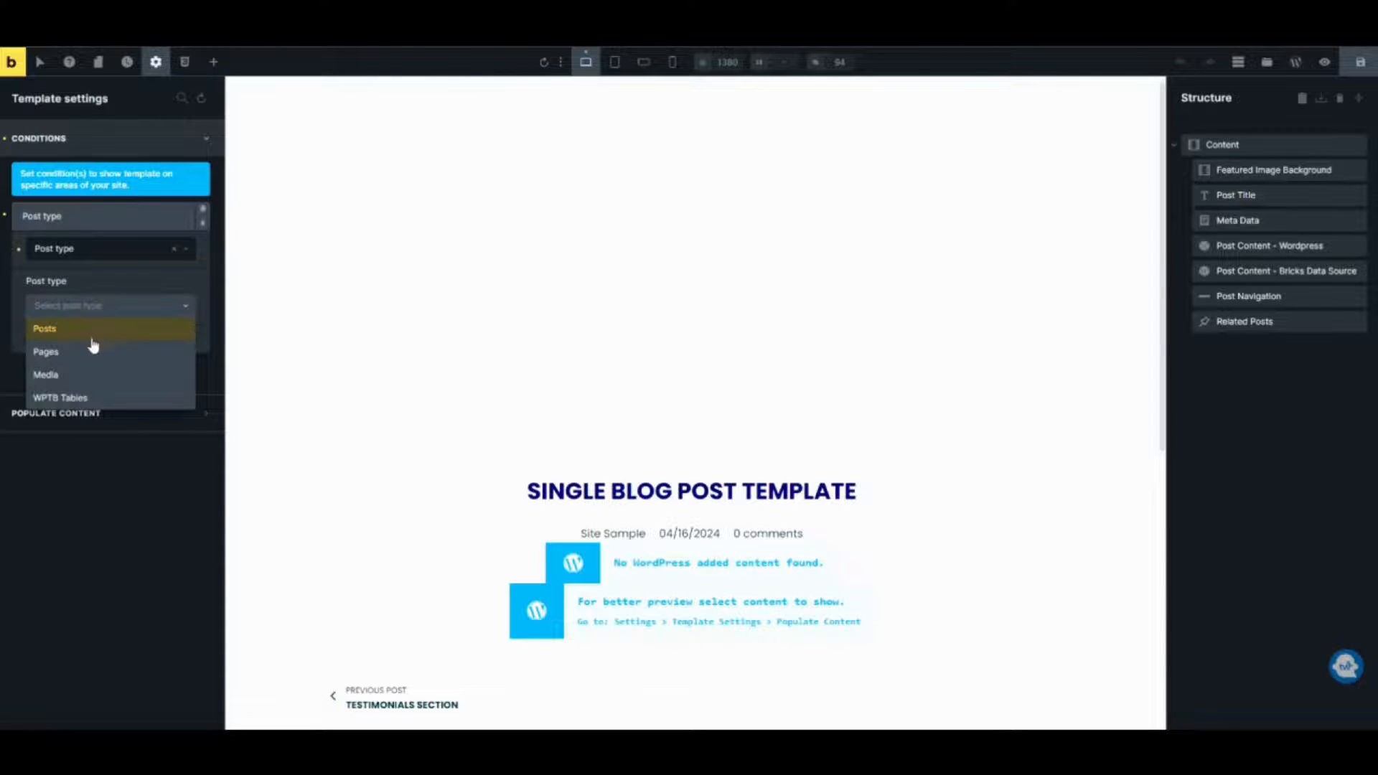
click(90, 336)
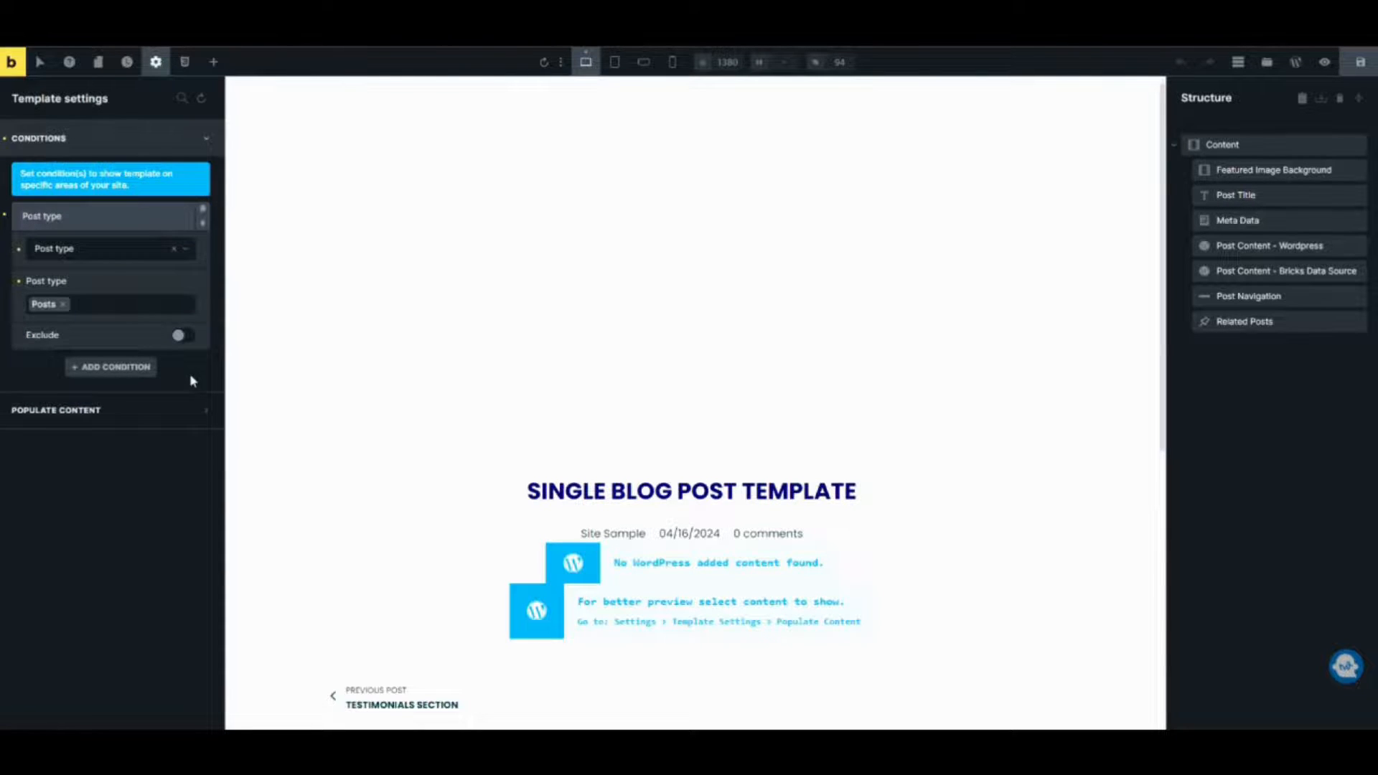
click(1360, 62)
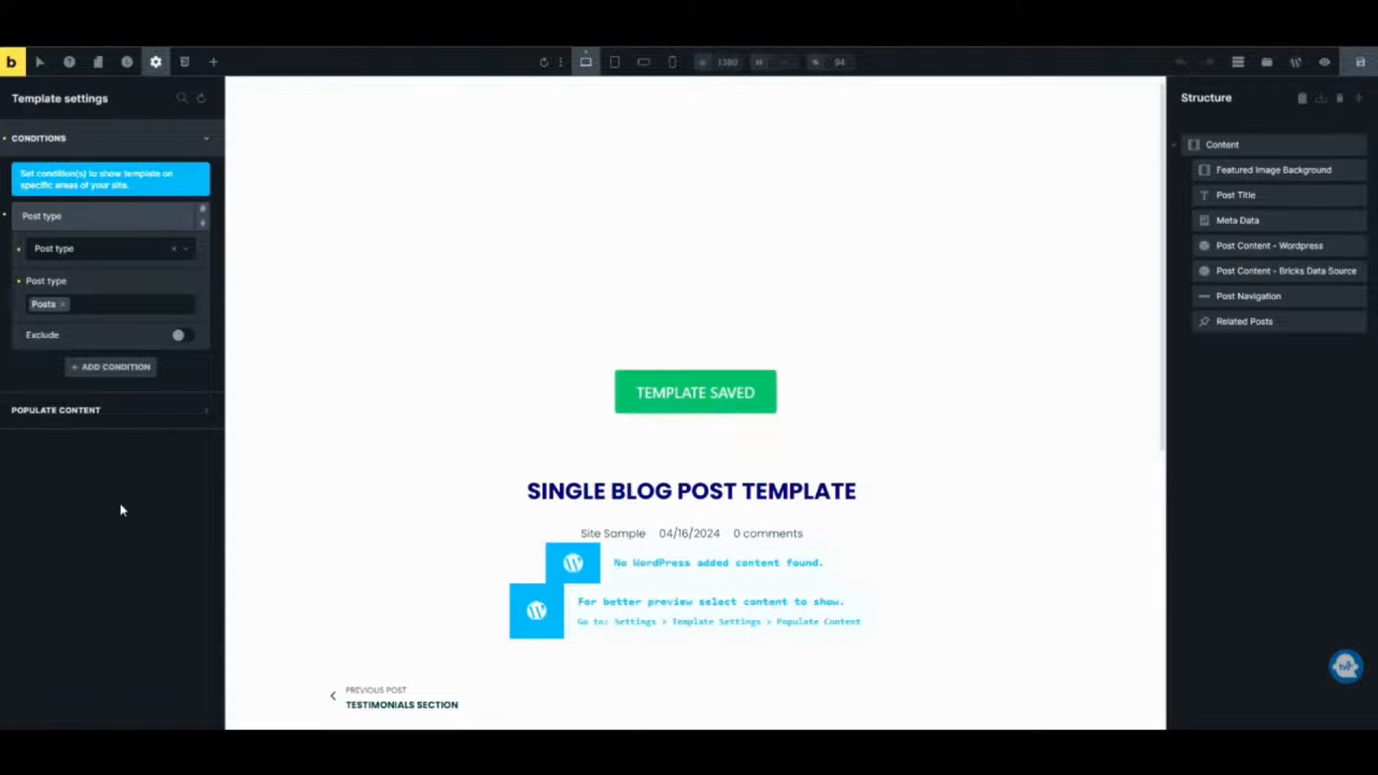
Review the template canvas and the Sample 2 post content in the block editor.
click(117, 218)
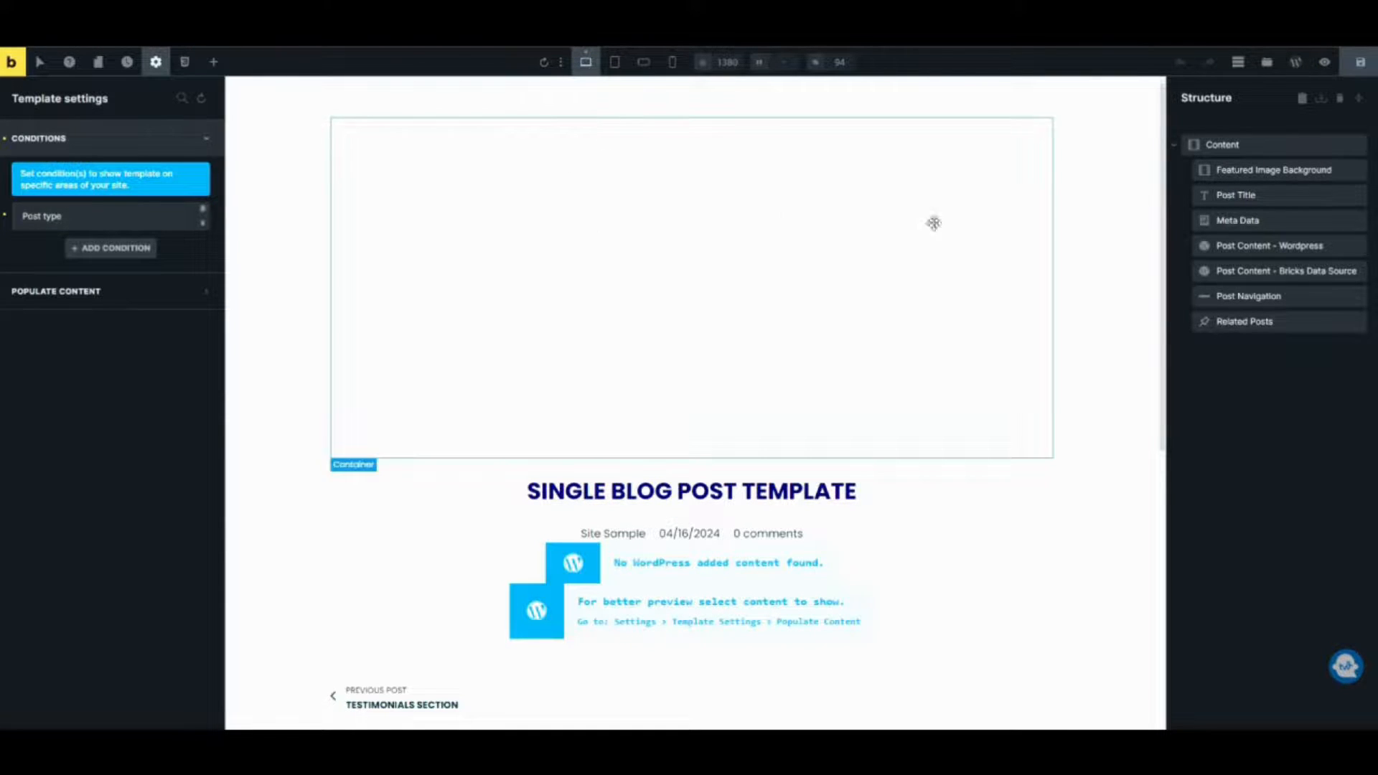
scroll(754, 581, down, 5)
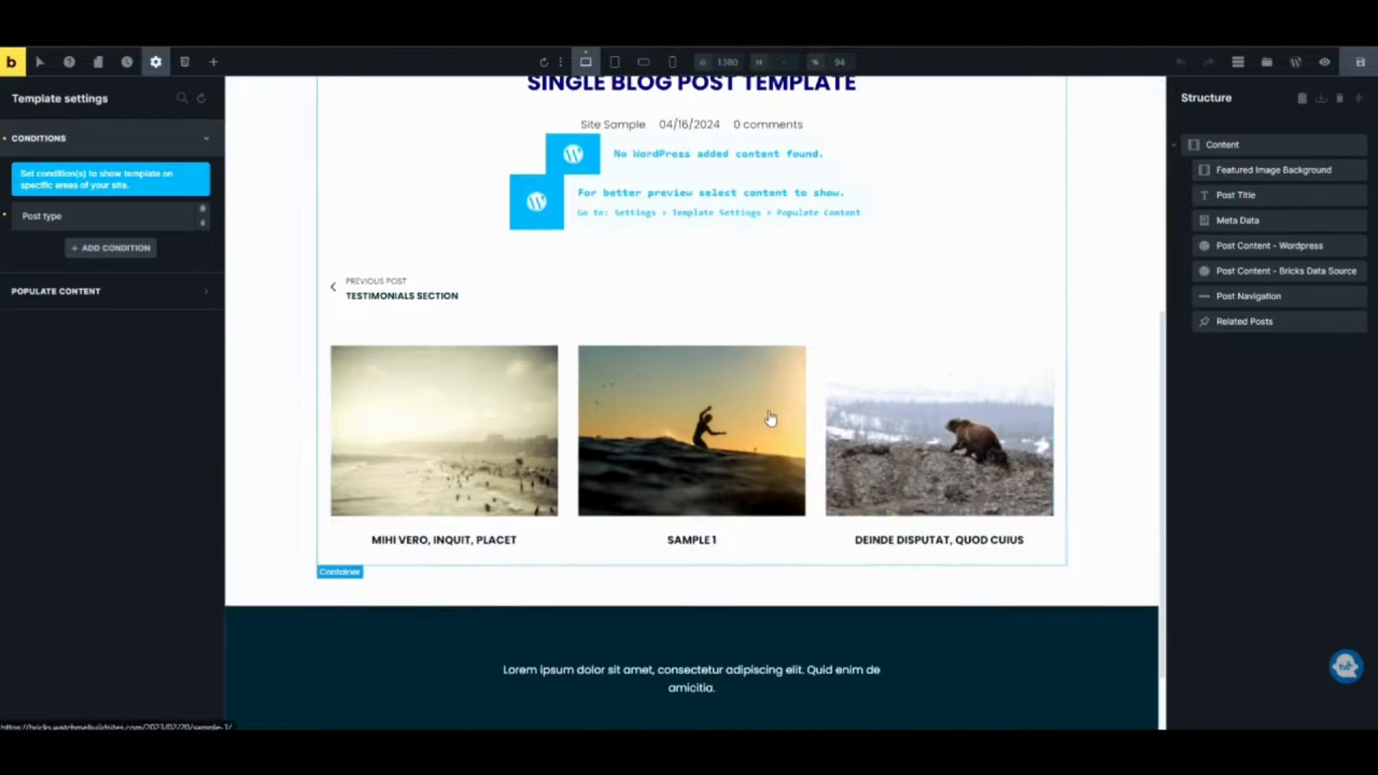
scroll(772, 421, up, 4)
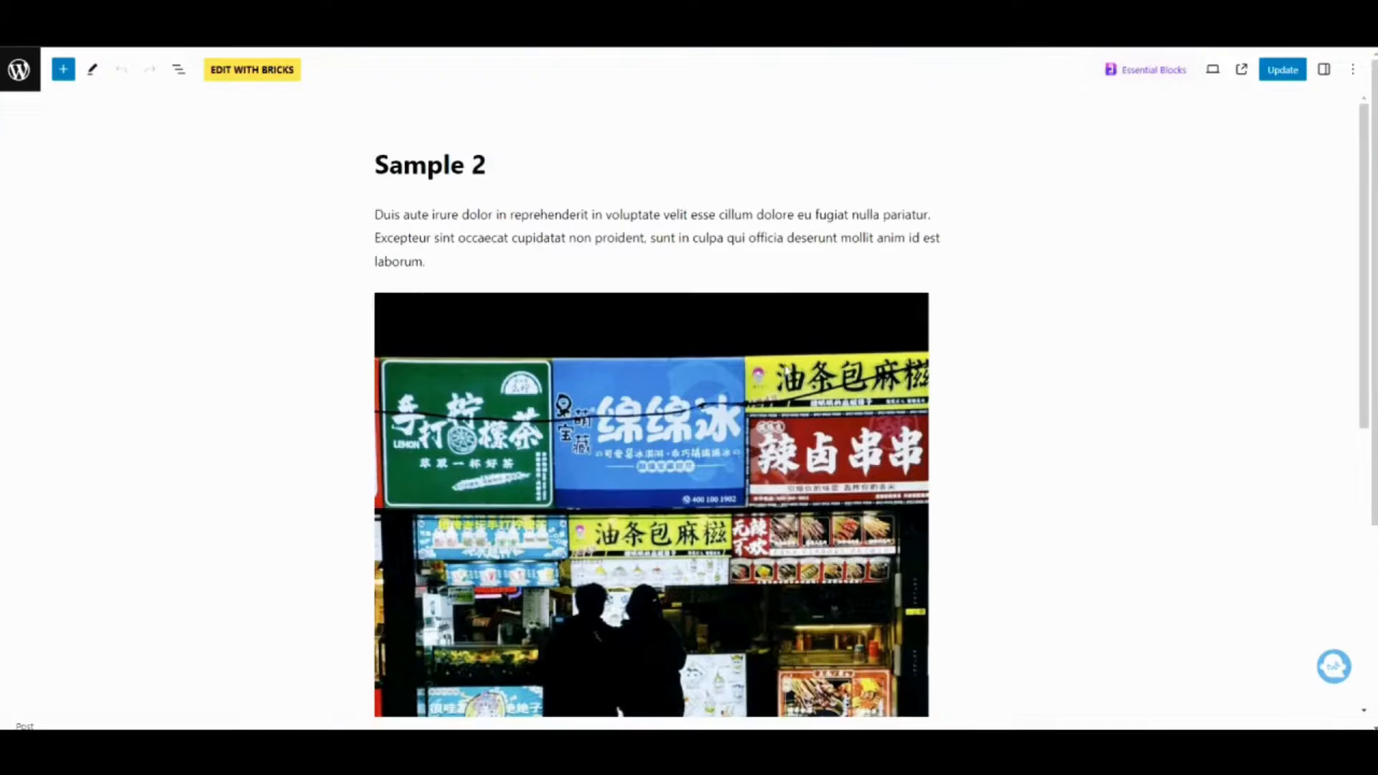
scroll(565, 262, down, 5)
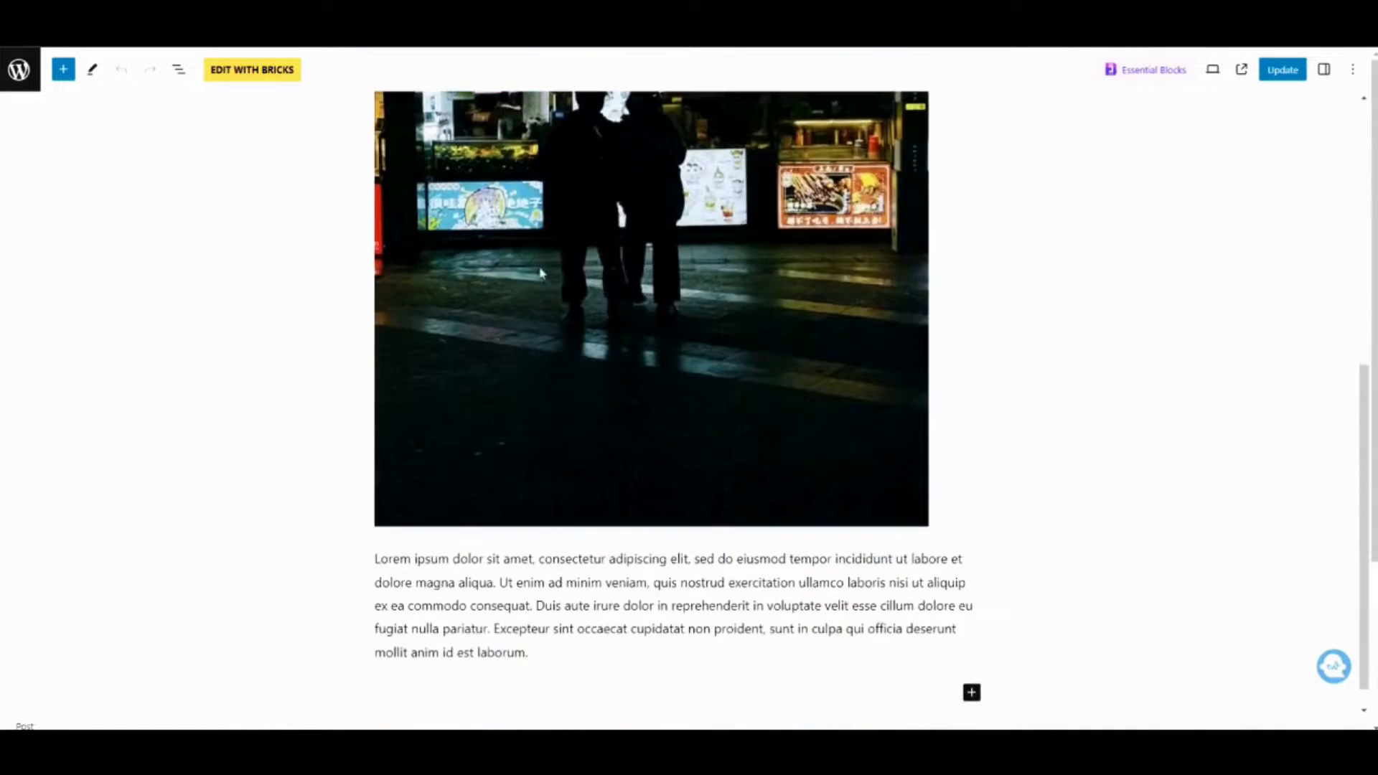
scroll(566, 262, up, 5)
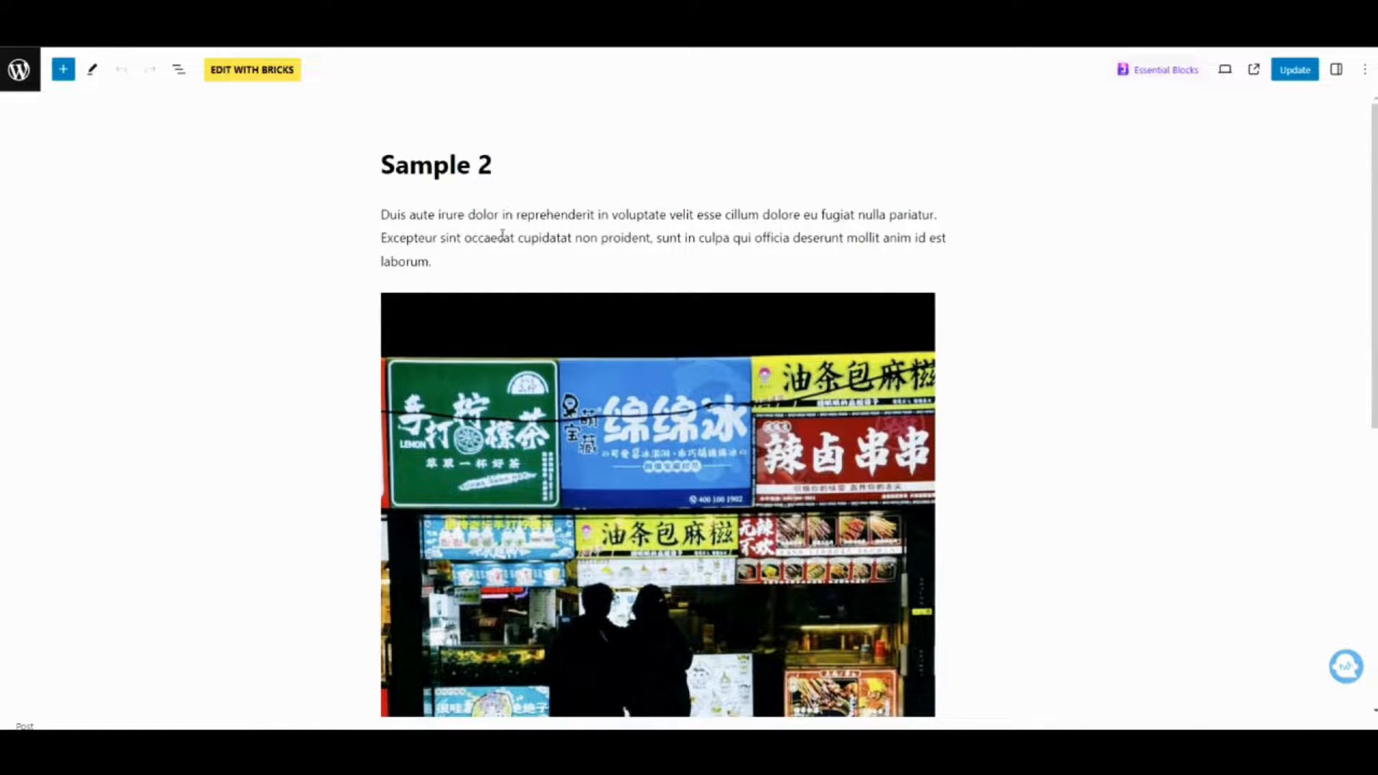
scroll(503, 234, down, 5)
scroll(474, 385, up, 5)
scroll(477, 350, down, 5)
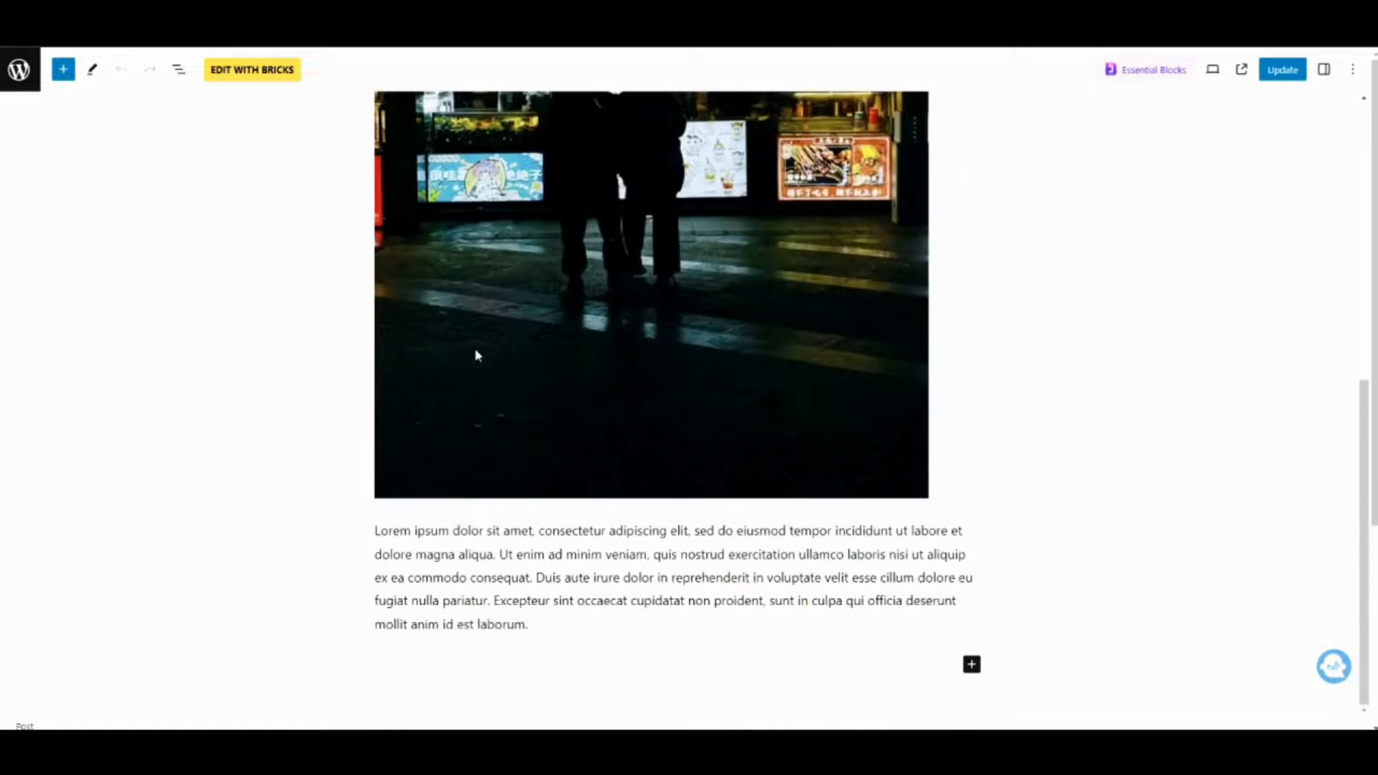
scroll(572, 417, up, 5)
scroll(565, 368, down, 5)
scroll(328, 185, up, 5)
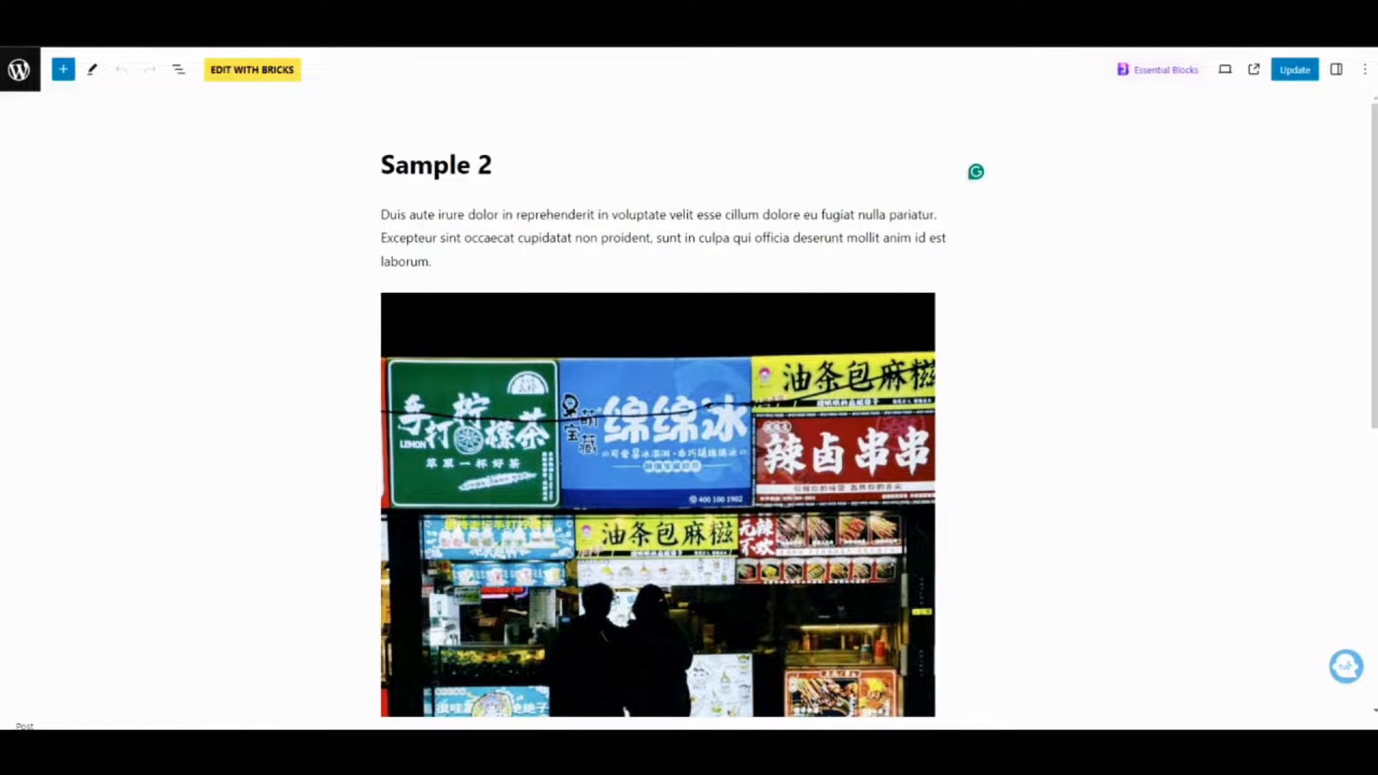
Preview the Sample 2 post on the front end and scroll through its content.
mouse_move(753, 747)
click(1254, 70)
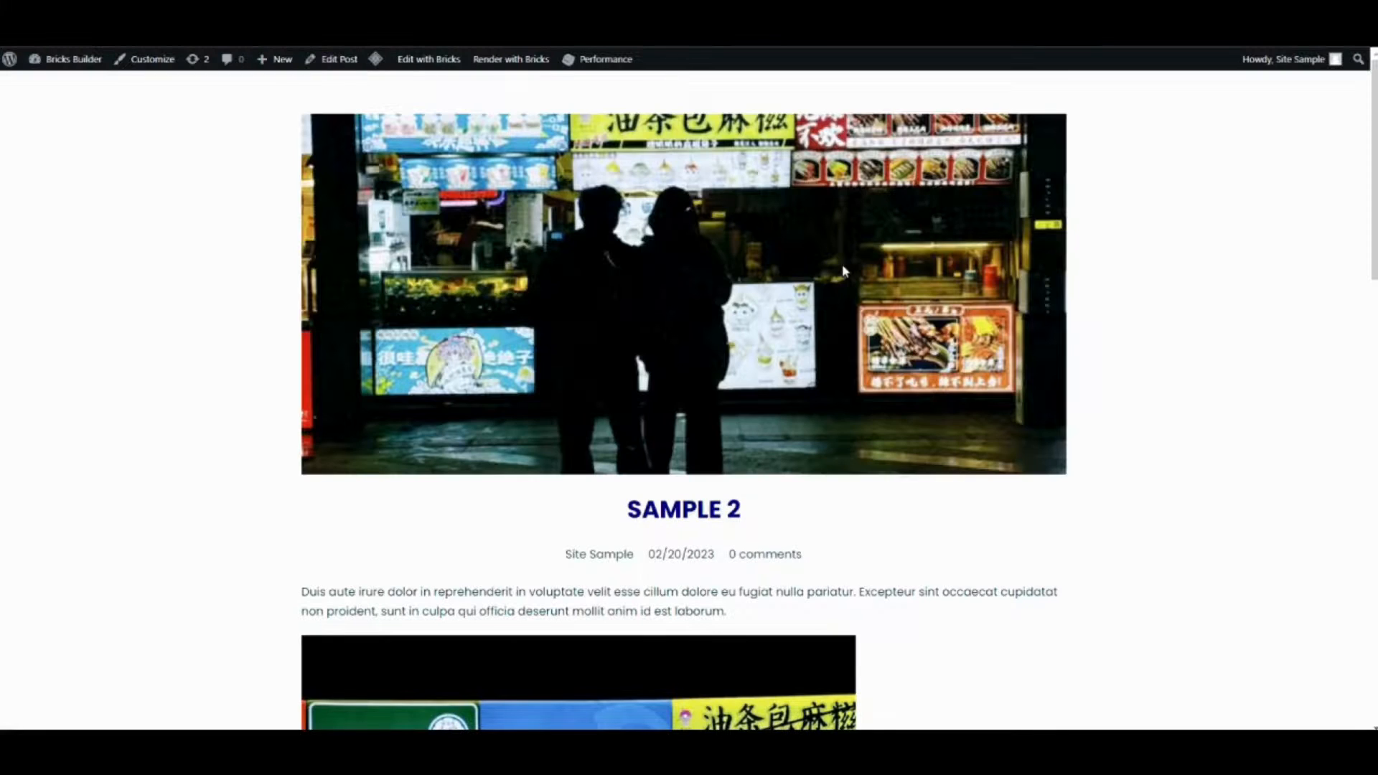
scroll(575, 295, down, 15)
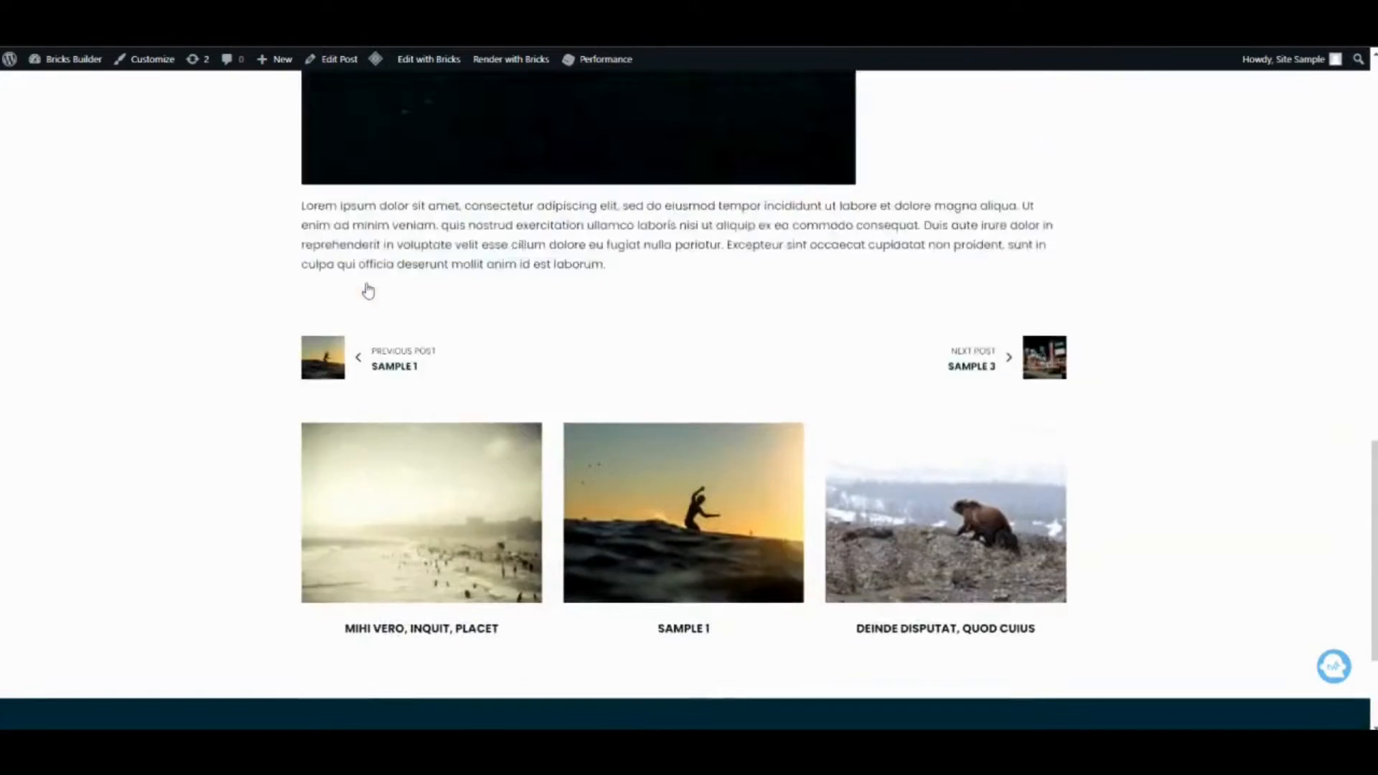
scroll(368, 287, up, 15)
scroll(367, 289, up, 2)
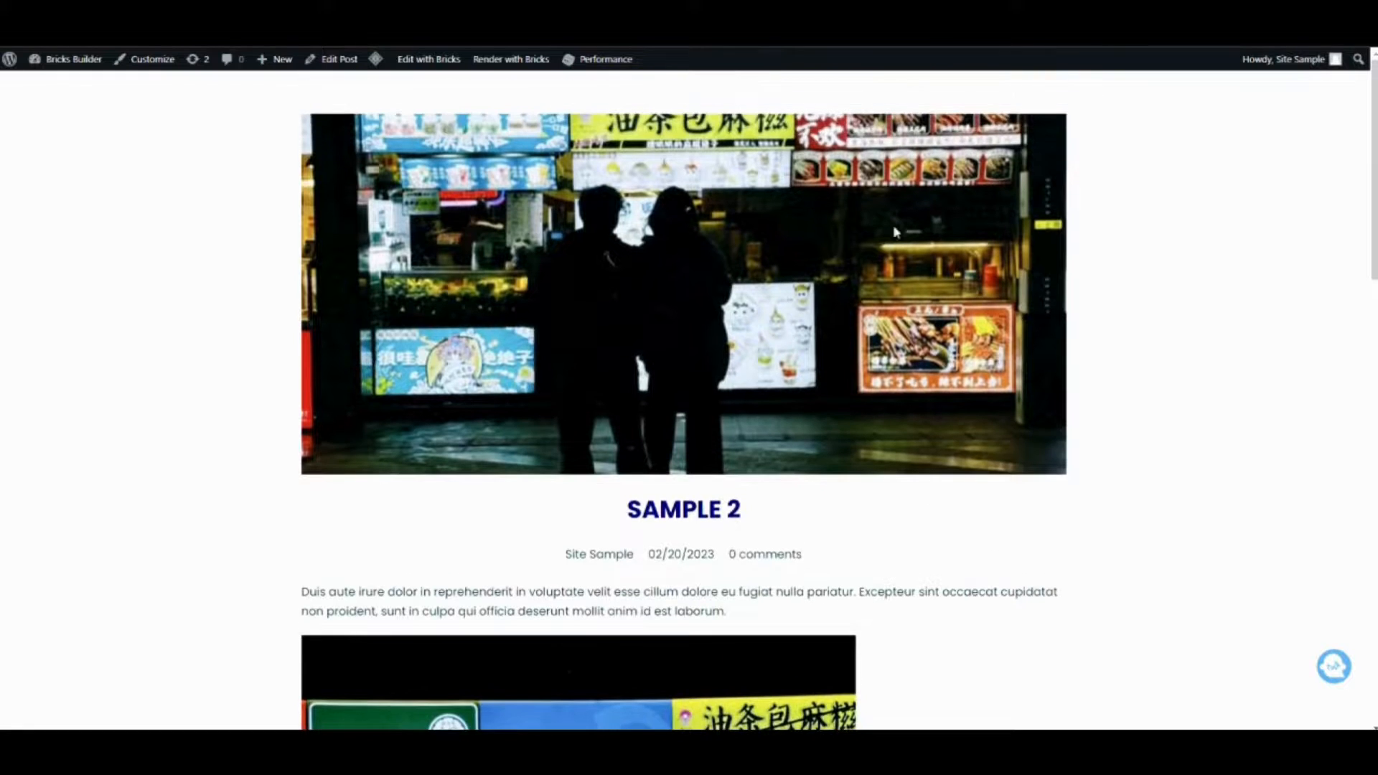
scroll(631, 498, down, 2)
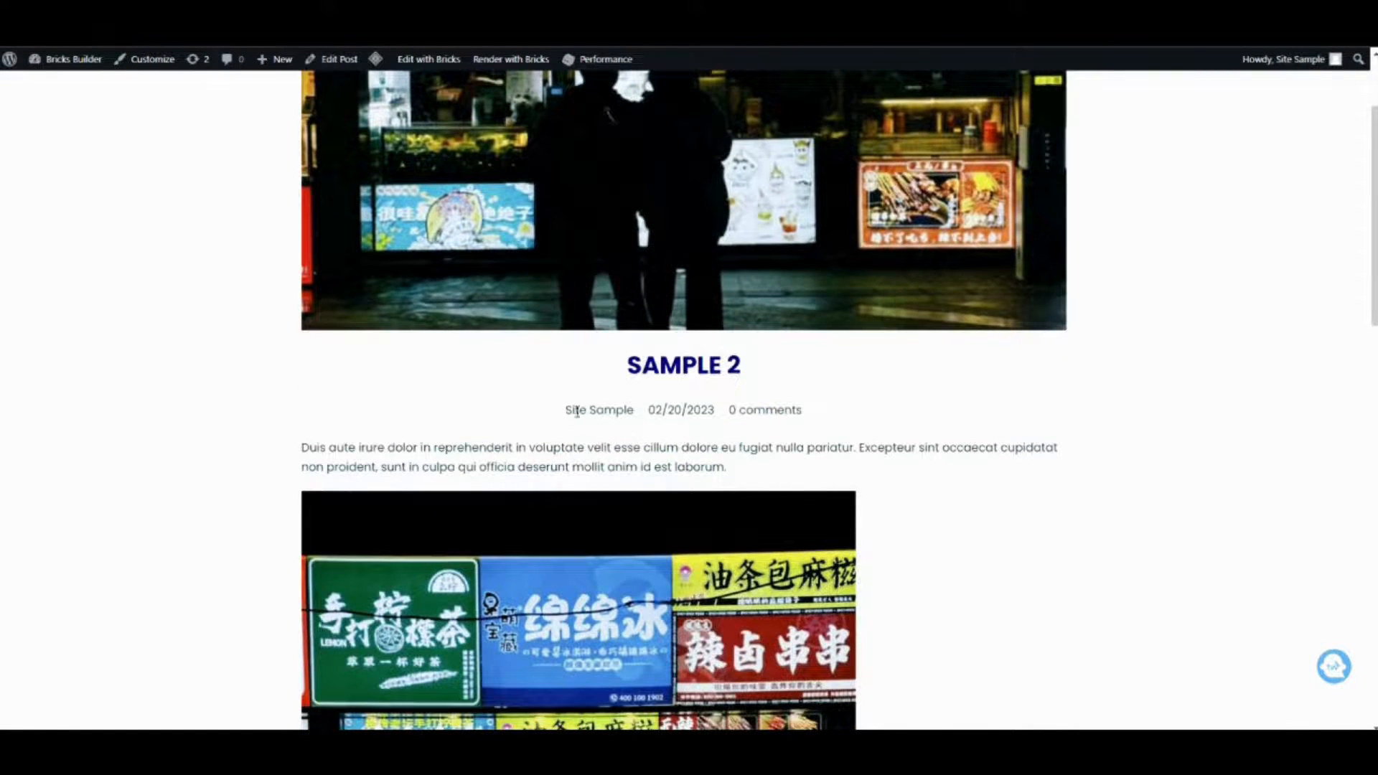
scroll(421, 554, down, 12)
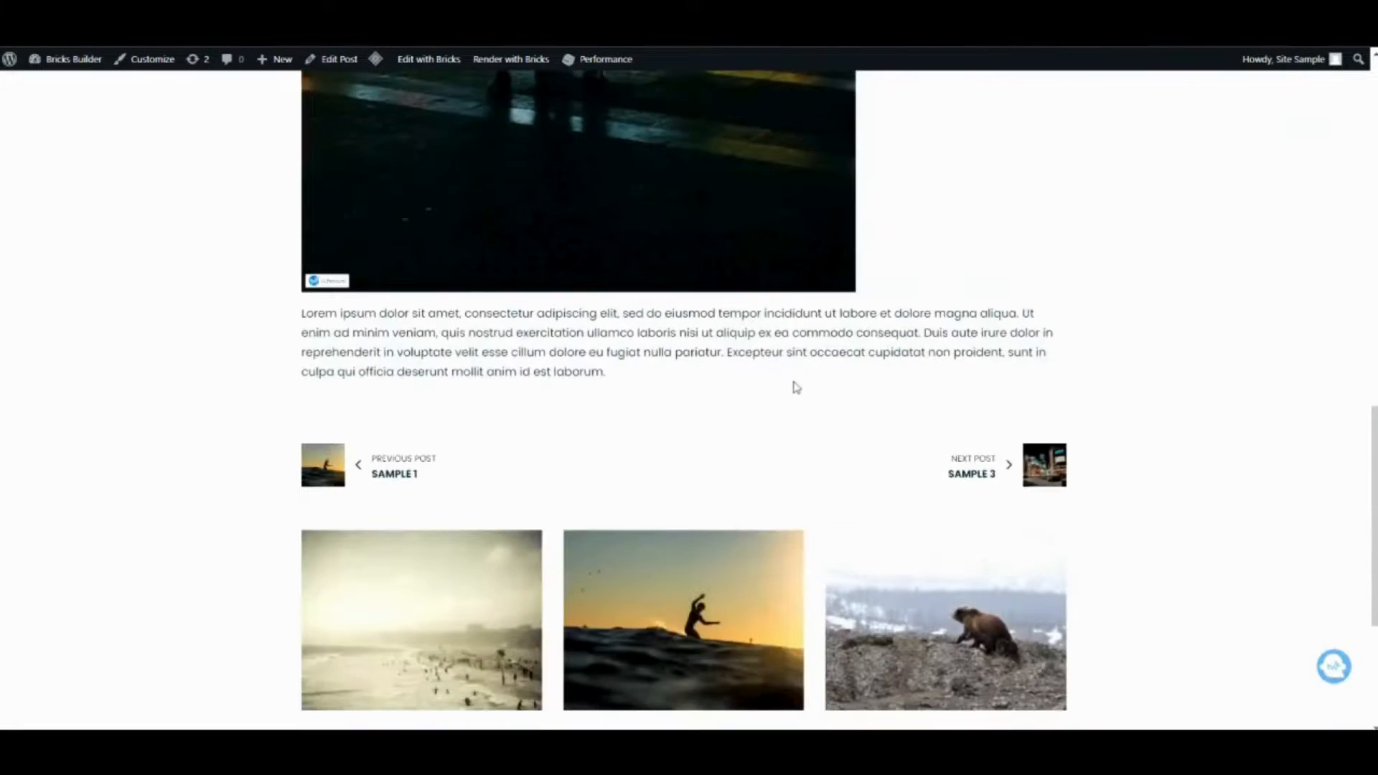
scroll(420, 581, up, 12)
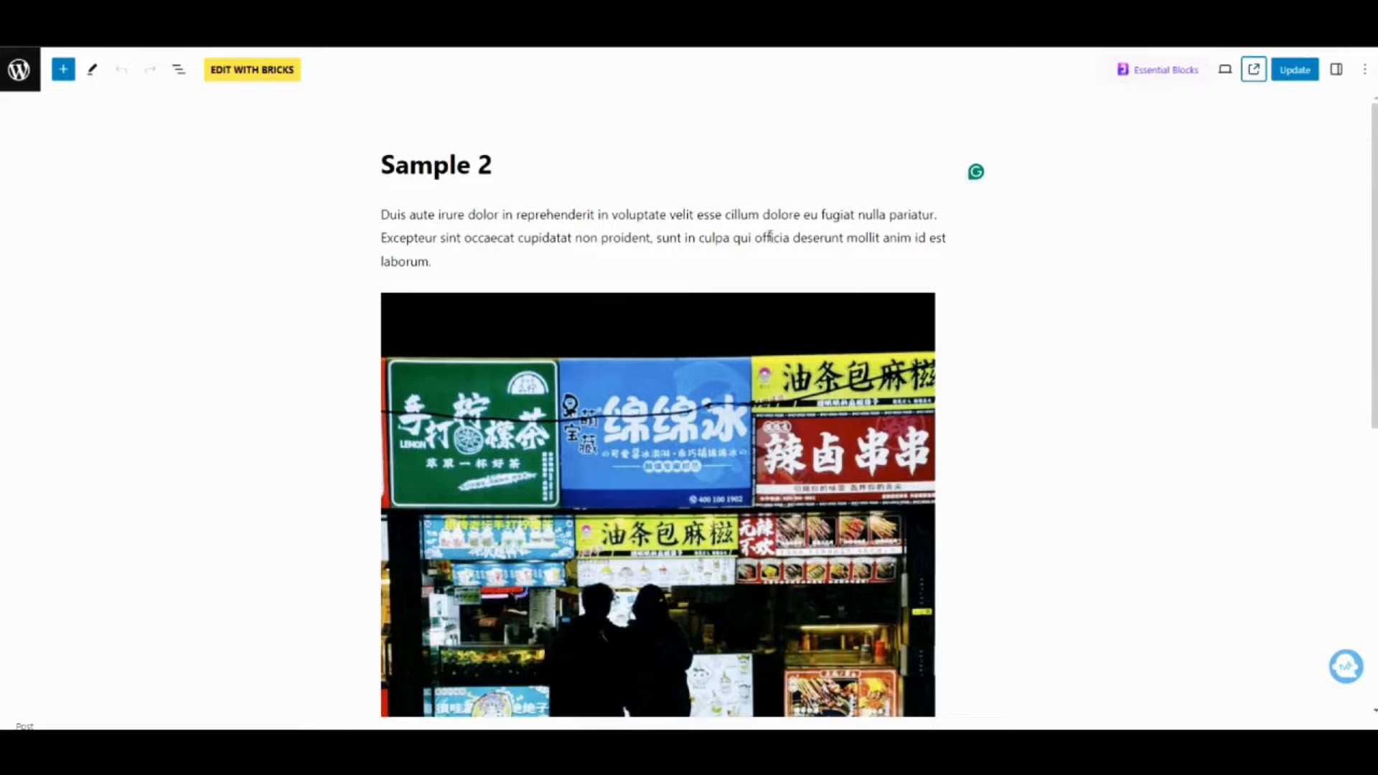
Delete all paragraph and image blocks from the Sample 2 post body and update the post.
click(772, 219)
key(ctrl+a)
key(BackSpace)
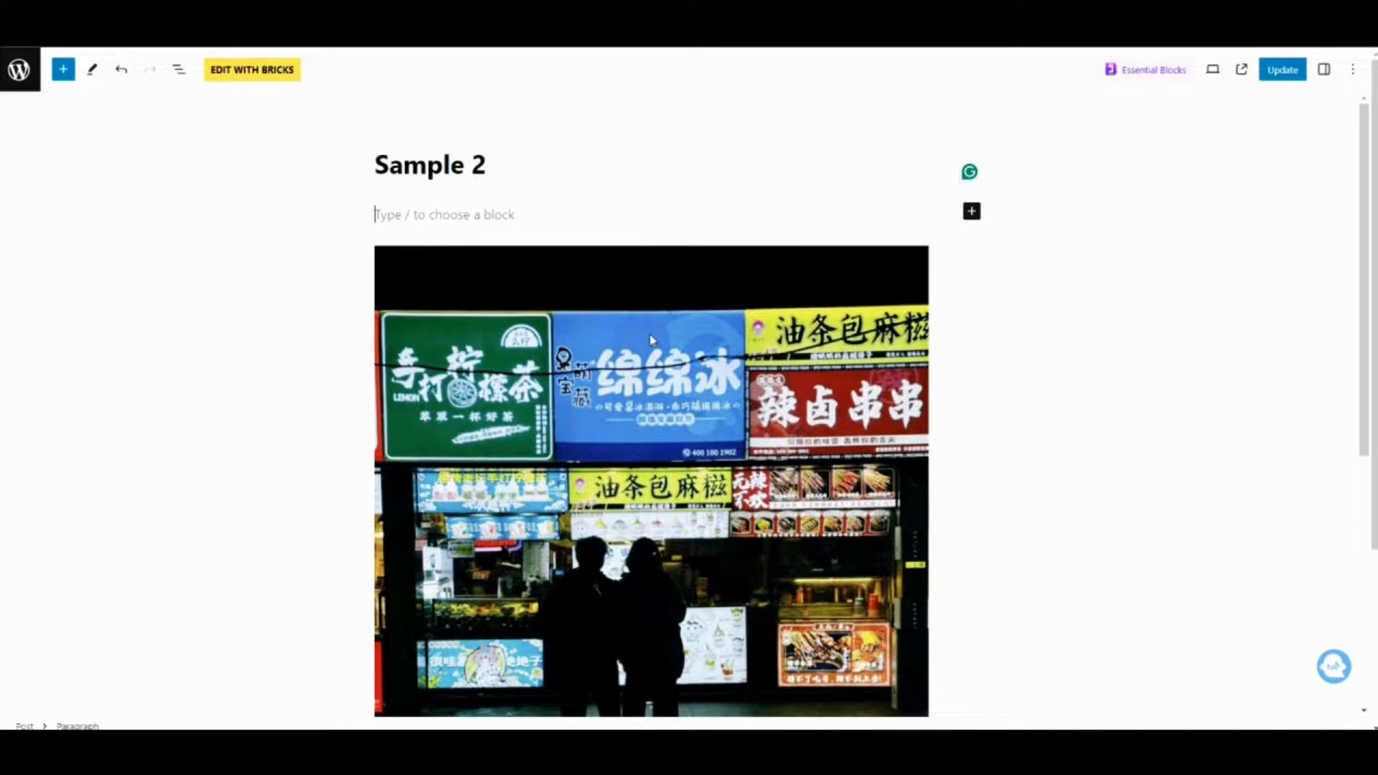
click(679, 303)
key(BackSpace)
drag(650, 353, 303, 185)
click(505, 259)
drag(576, 350, 351, 263)
key(BackSpace)
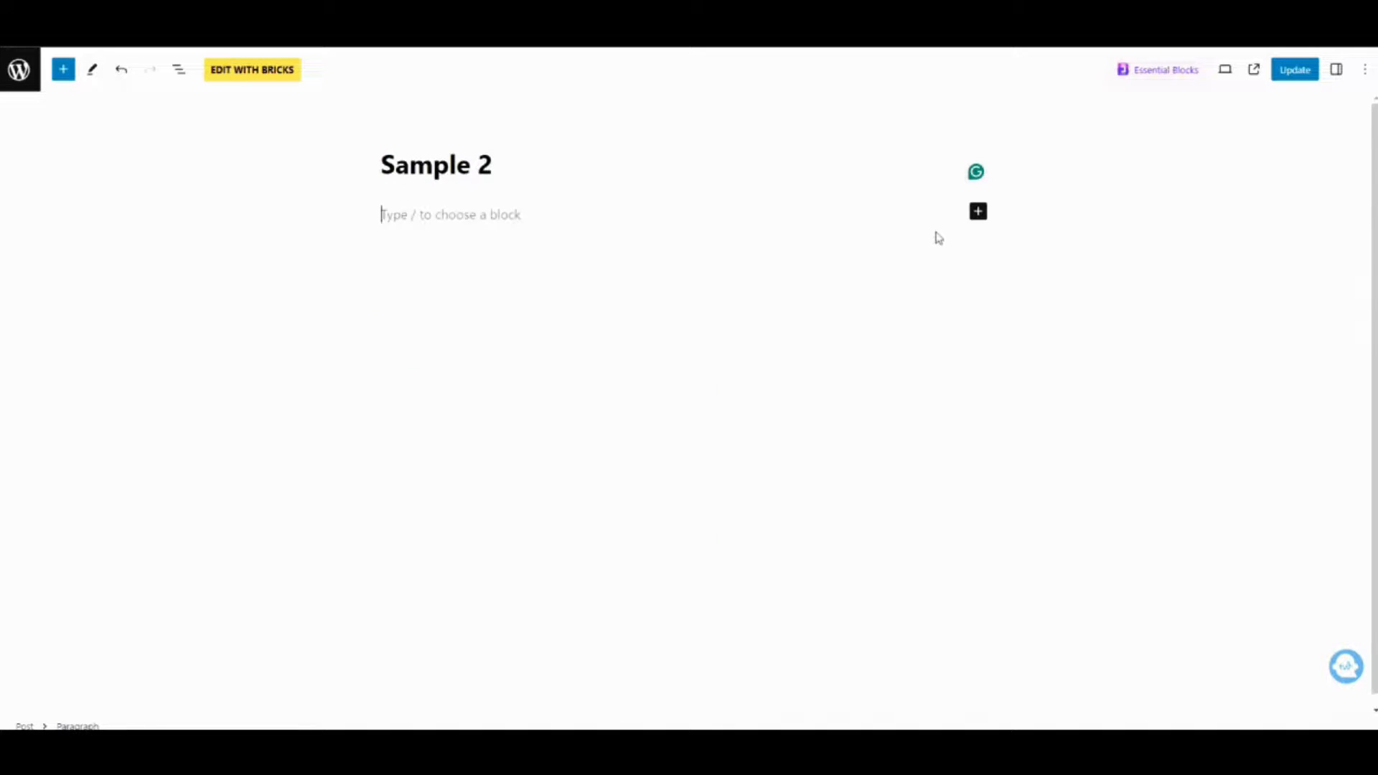
click(1151, 250)
click(1295, 70)
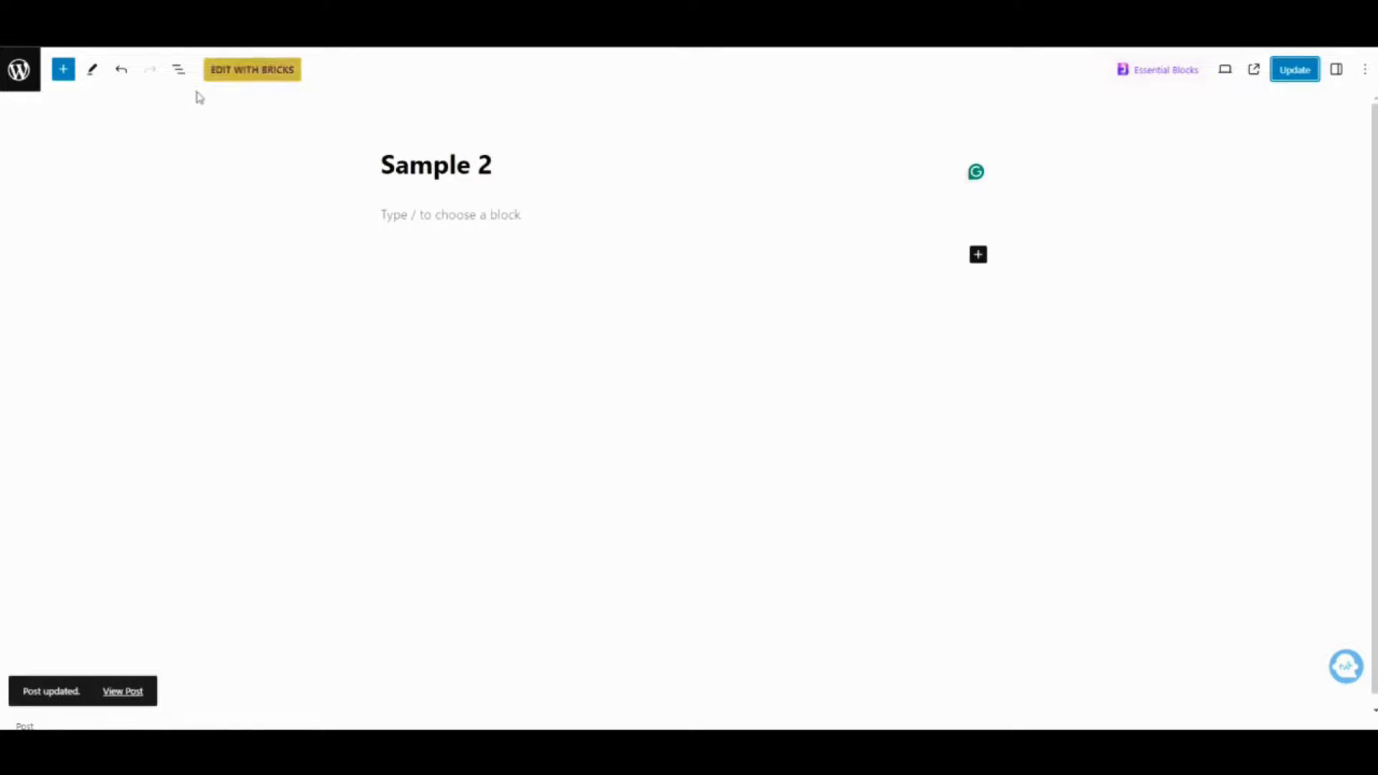
Open the Sample 2 post in Bricks and add a Rich Text element to the empty canvas.
click(237, 72)
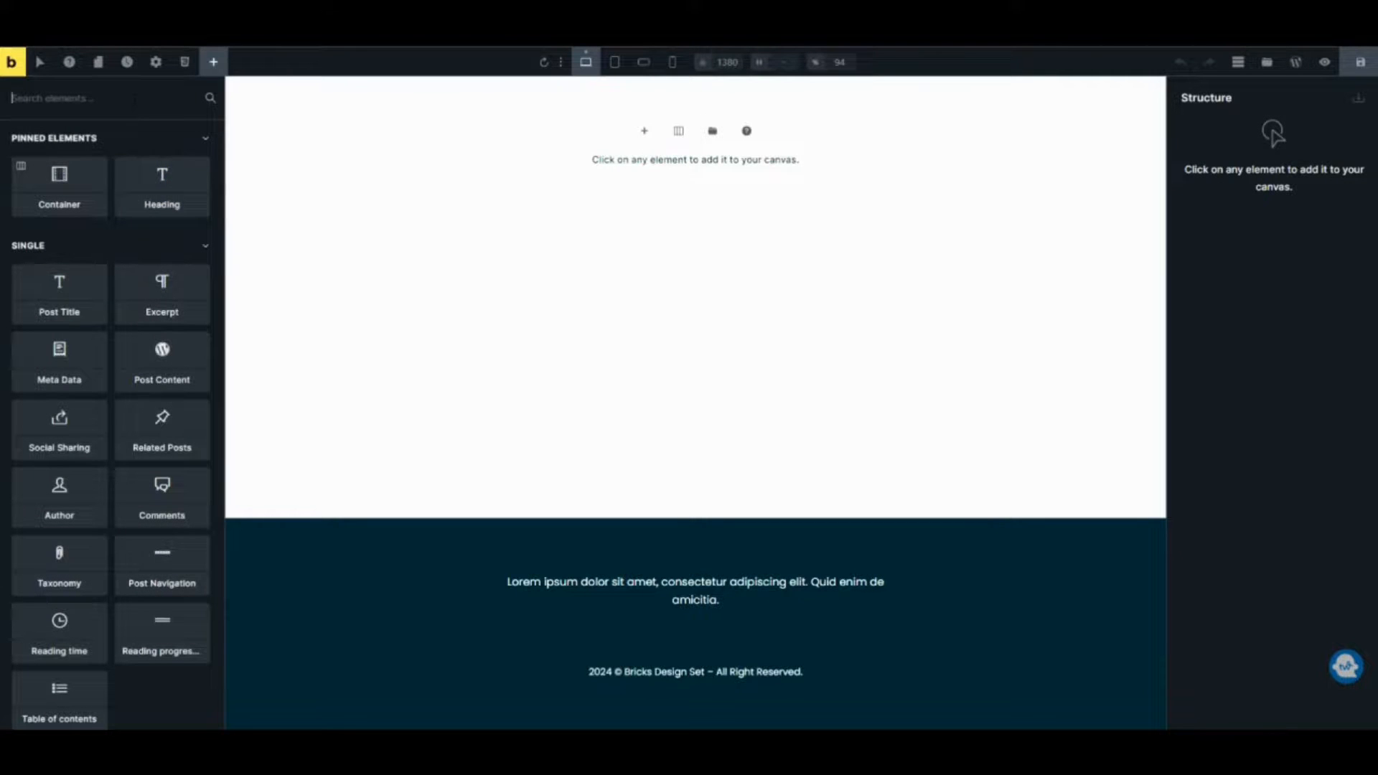
text(test)
key(BackSpace)
key(BackSpace)
key(BackSpace)
key(BackSpace)
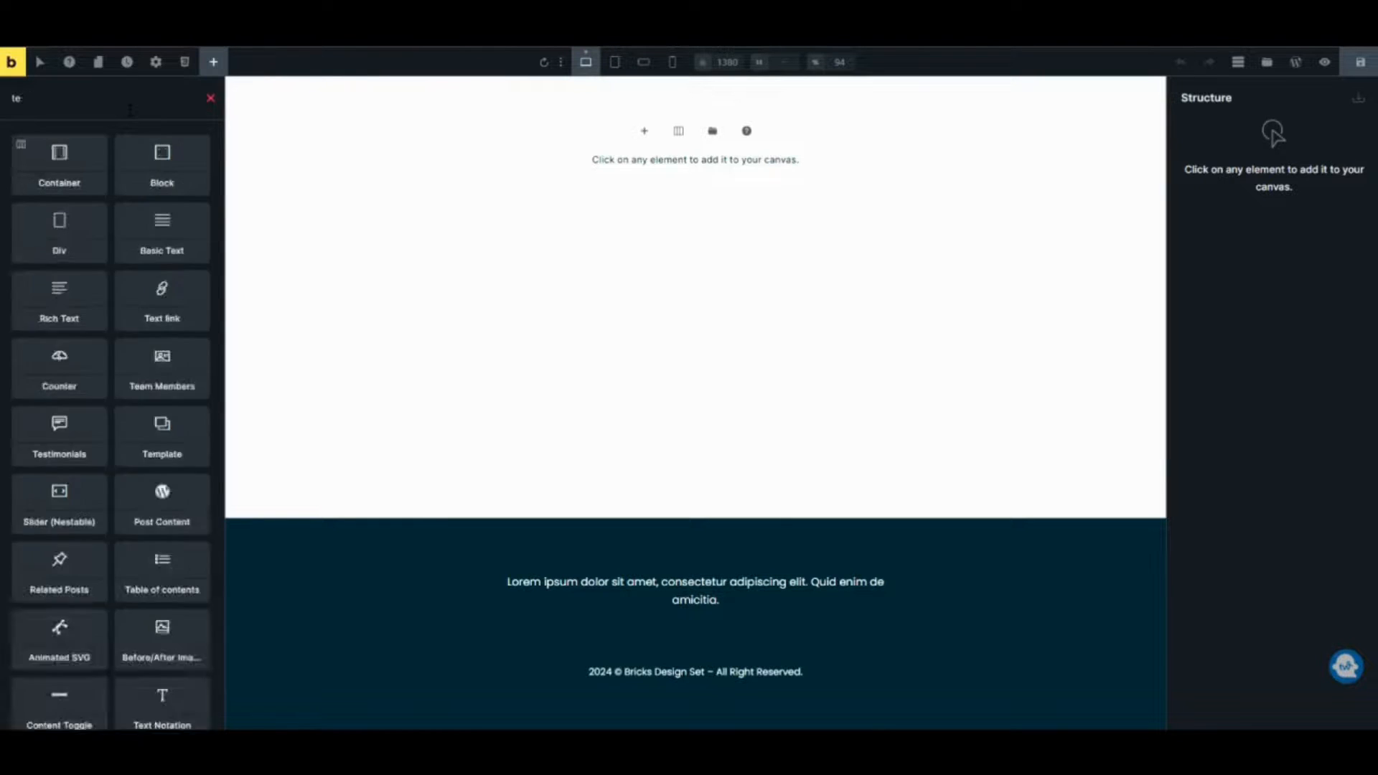
text(text)
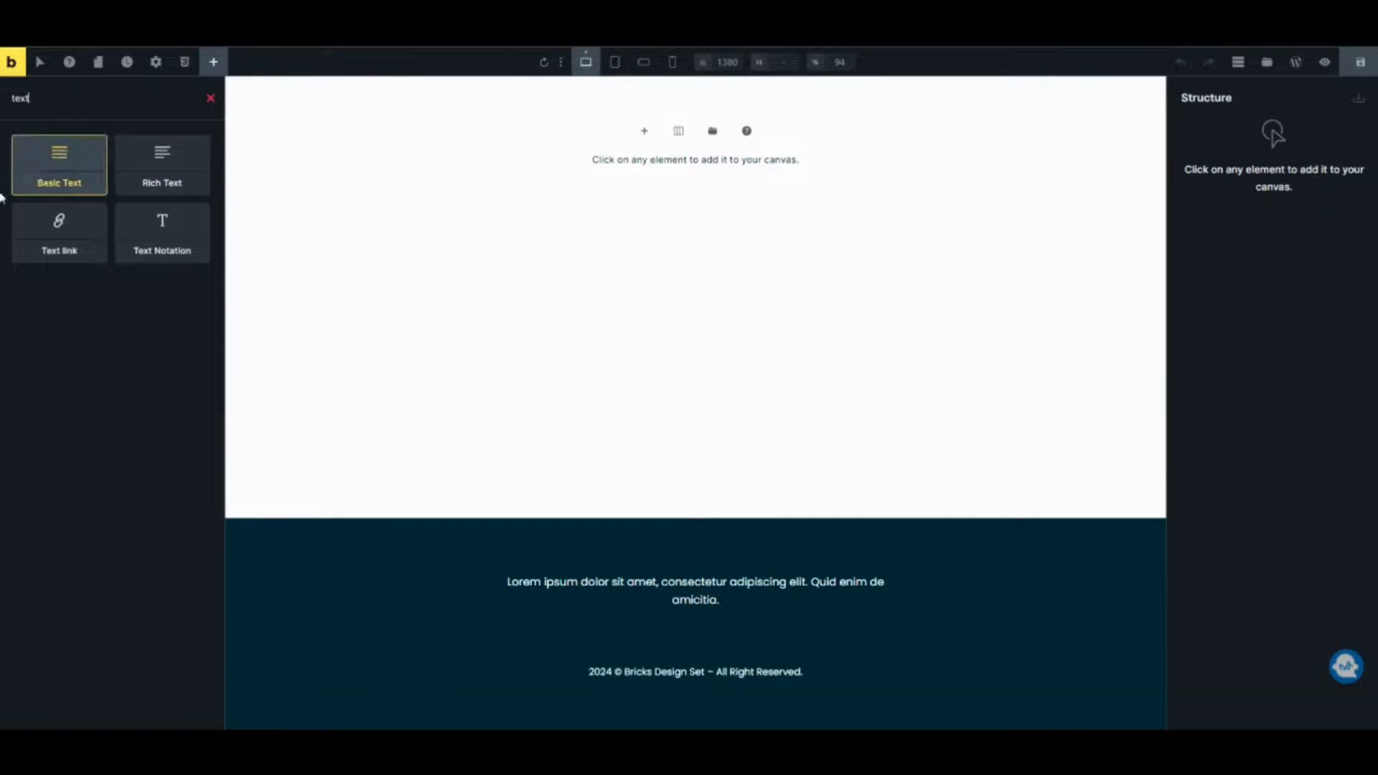
click(135, 175)
click(493, 90)
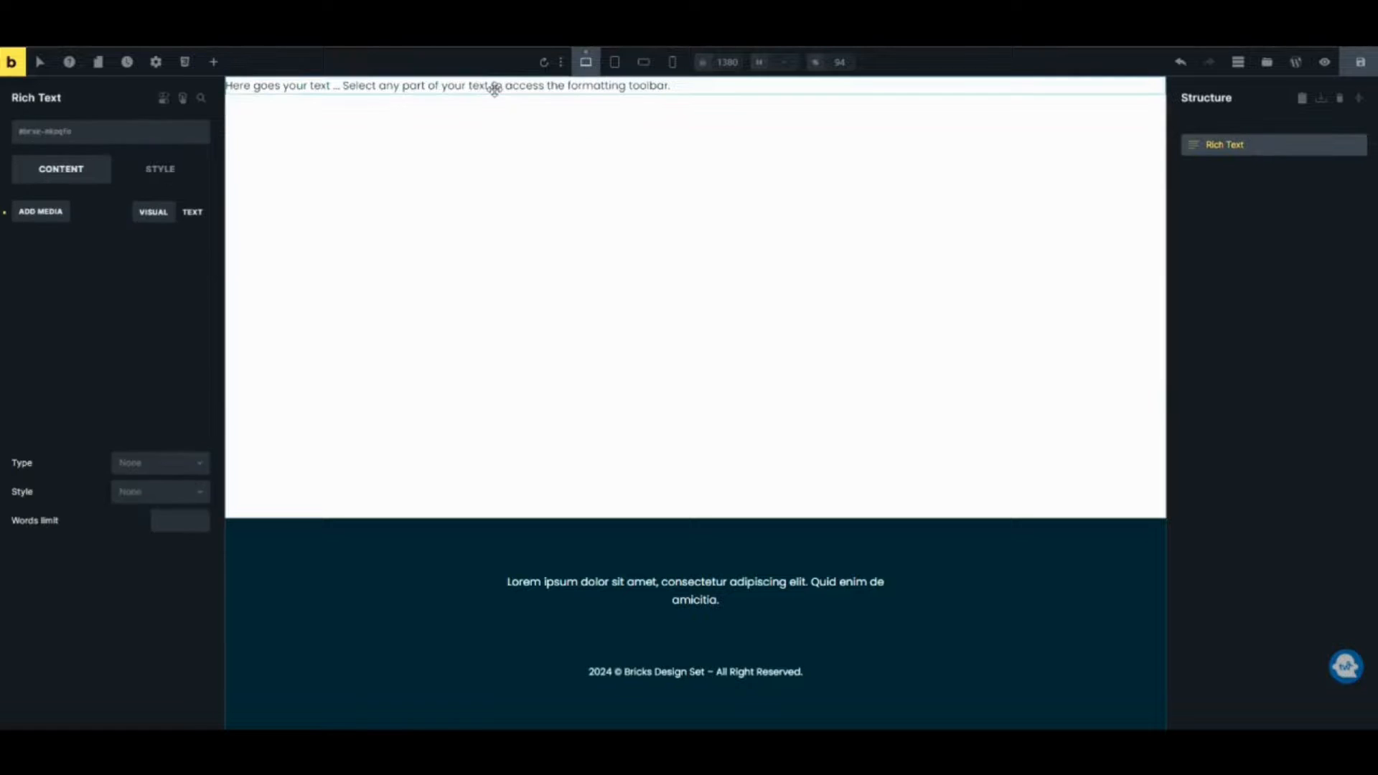
Set the rich text content to "This is Bricks-edited text." and save the page.
click(183, 427)
key(ctrl+a)
text(This is Bricks)
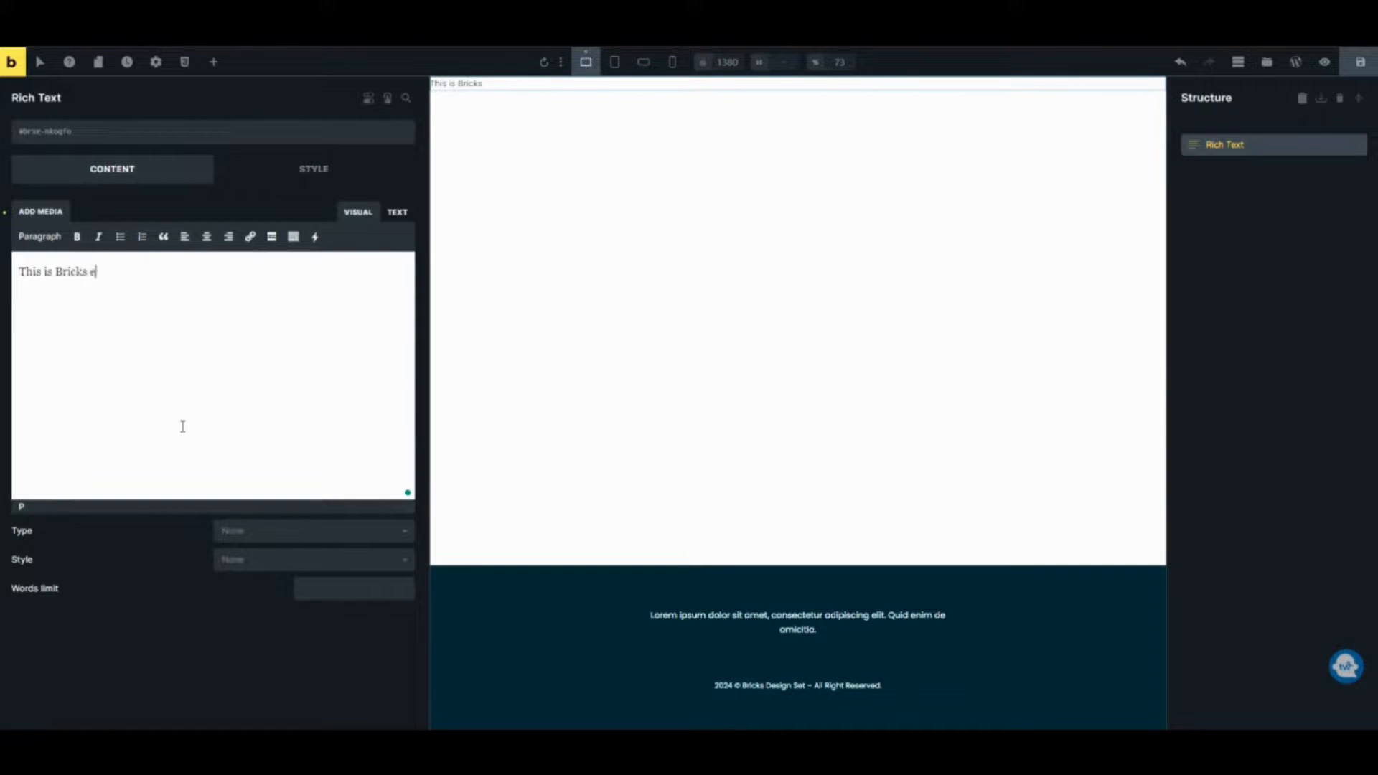
text(-edited text.)
click(1360, 62)
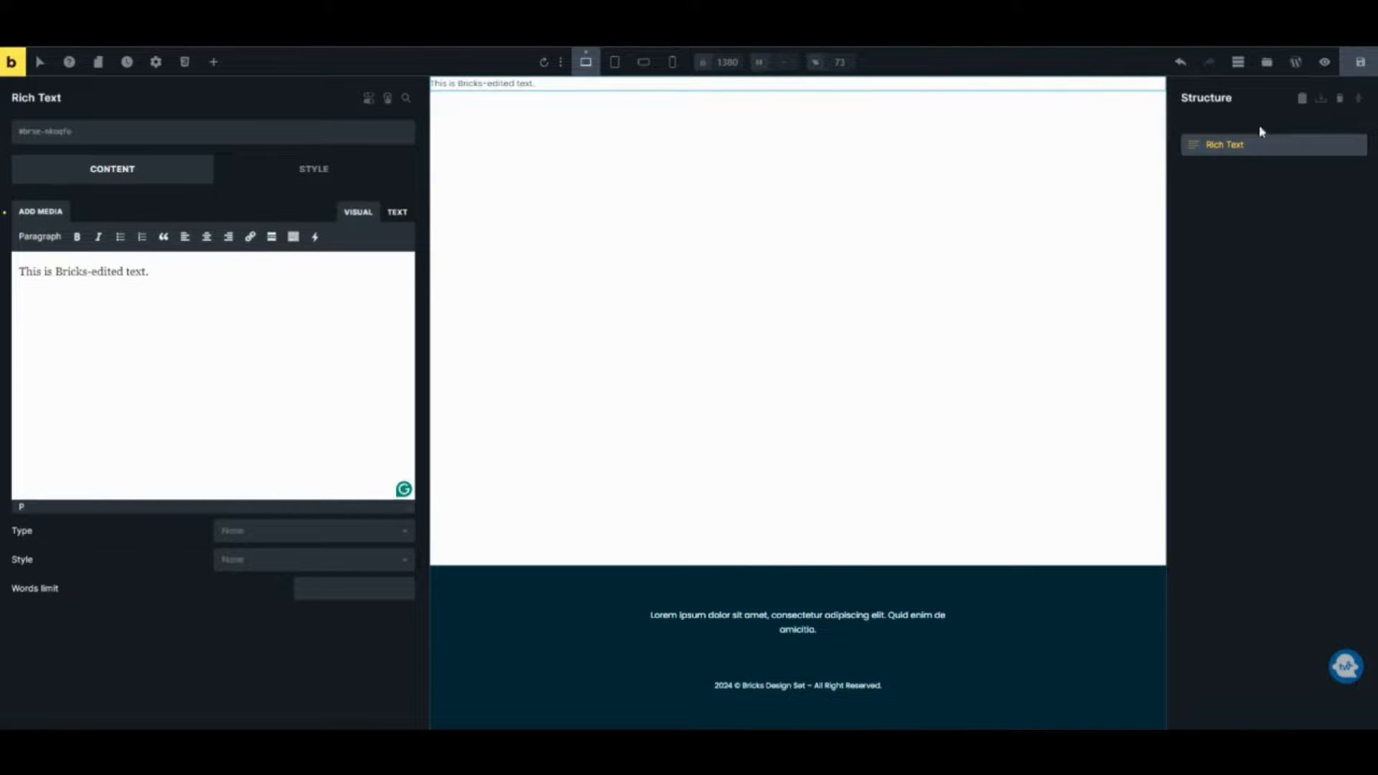
Reload the front-end Sample 2 post and inspect the text rendered by both post content elements.
click(1120, 18)
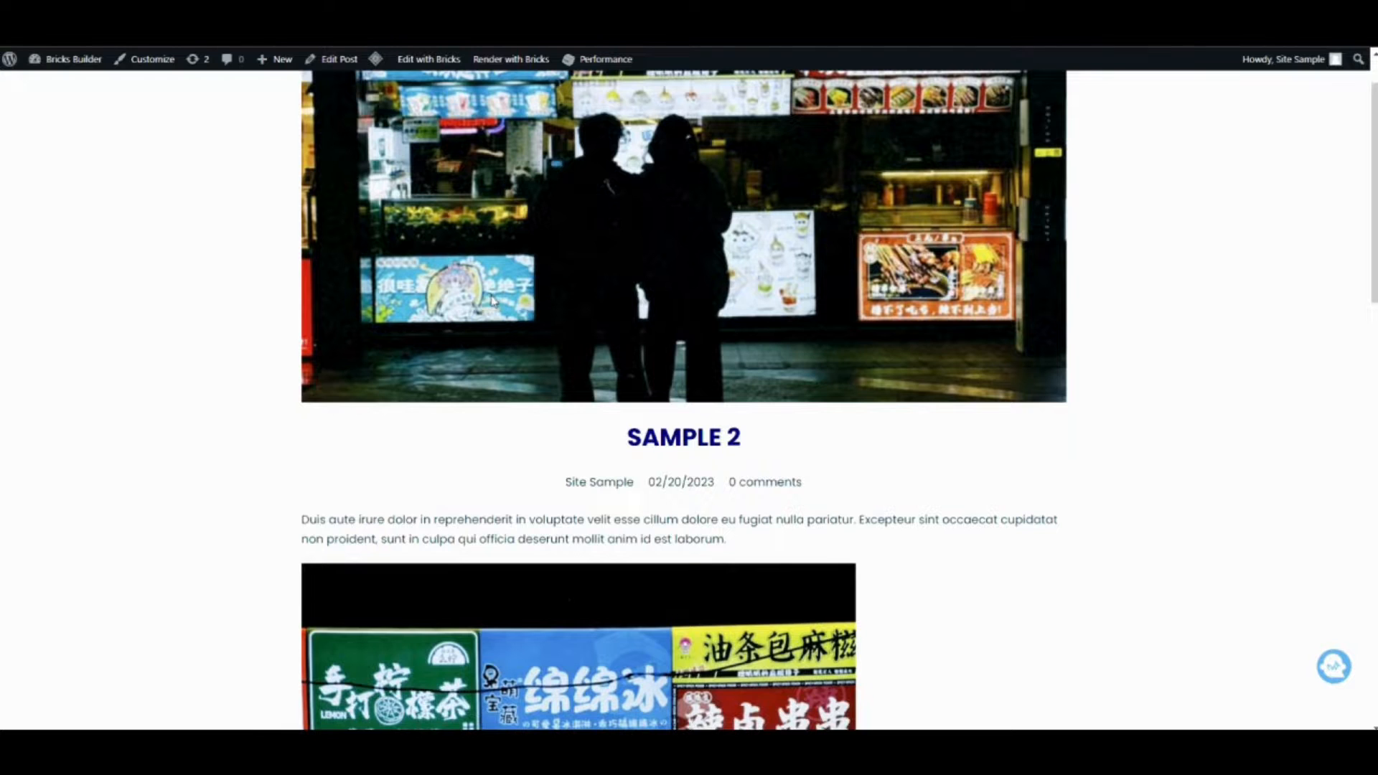
key(F5)
scroll(529, 412, down, 2)
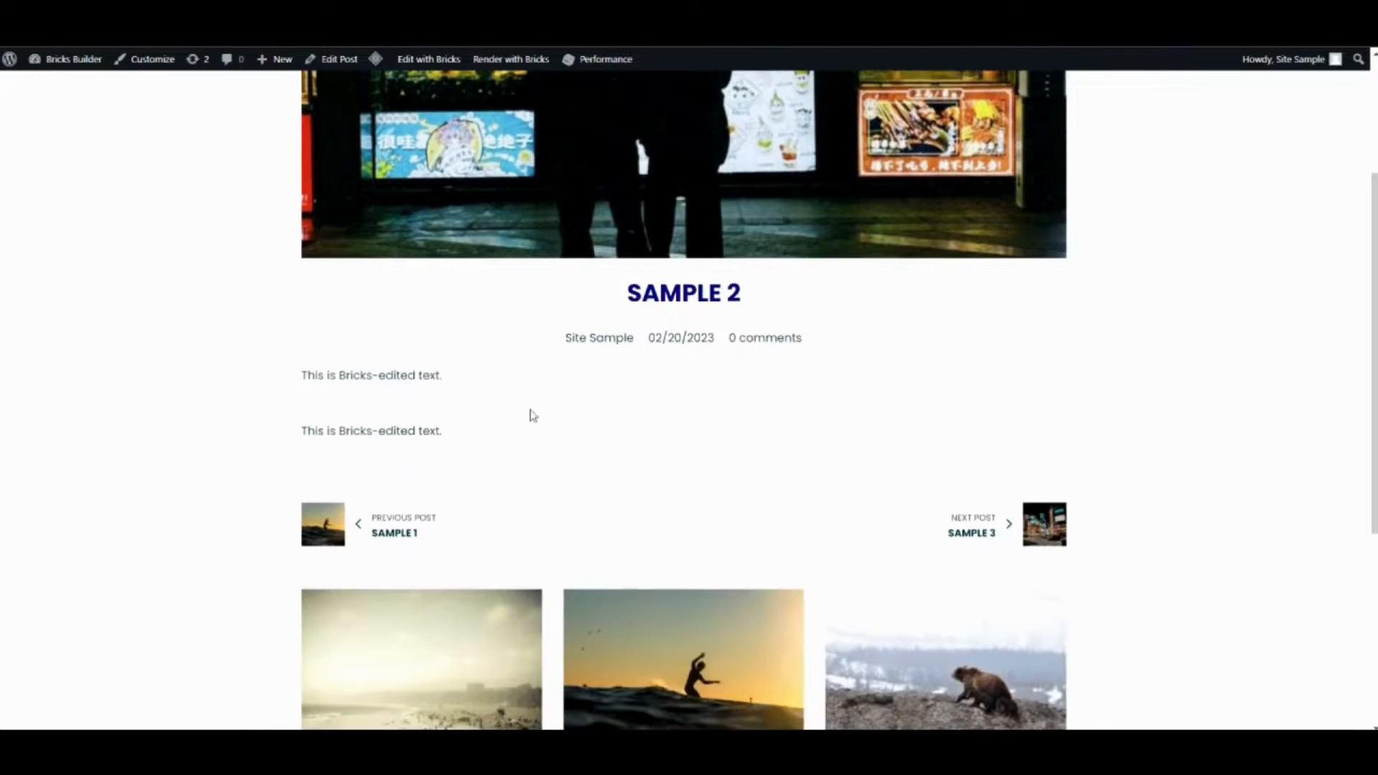
scroll(640, 369, up, 3)
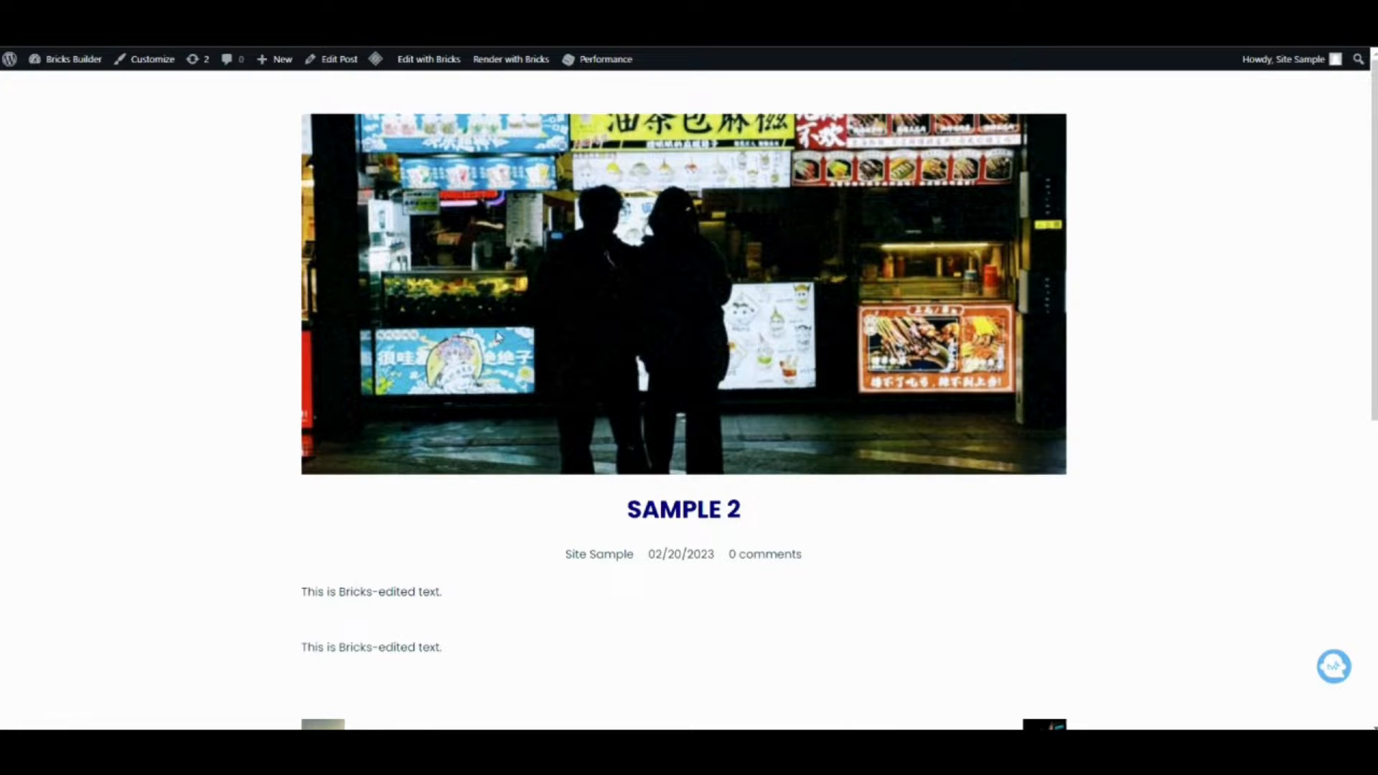
scroll(498, 412, down, 1)
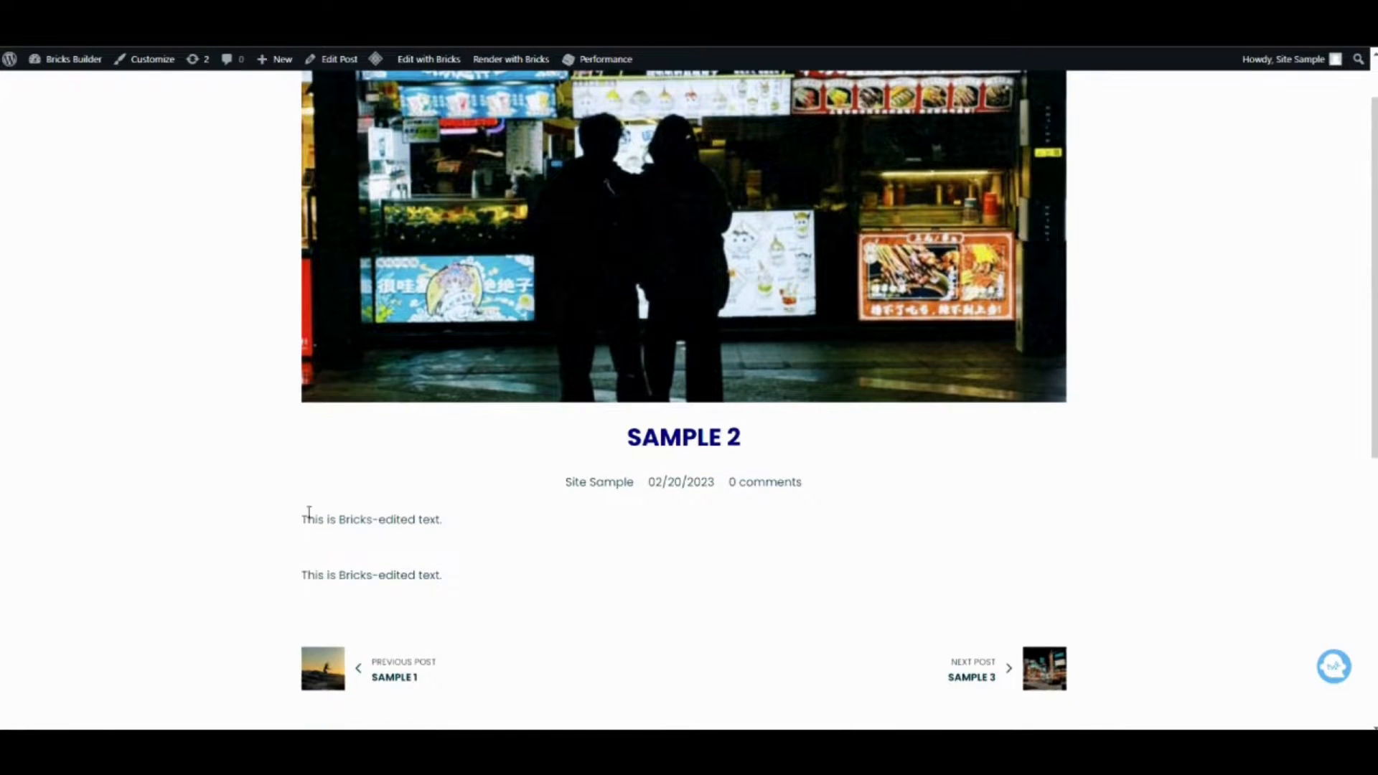
drag(301, 536, 459, 584)
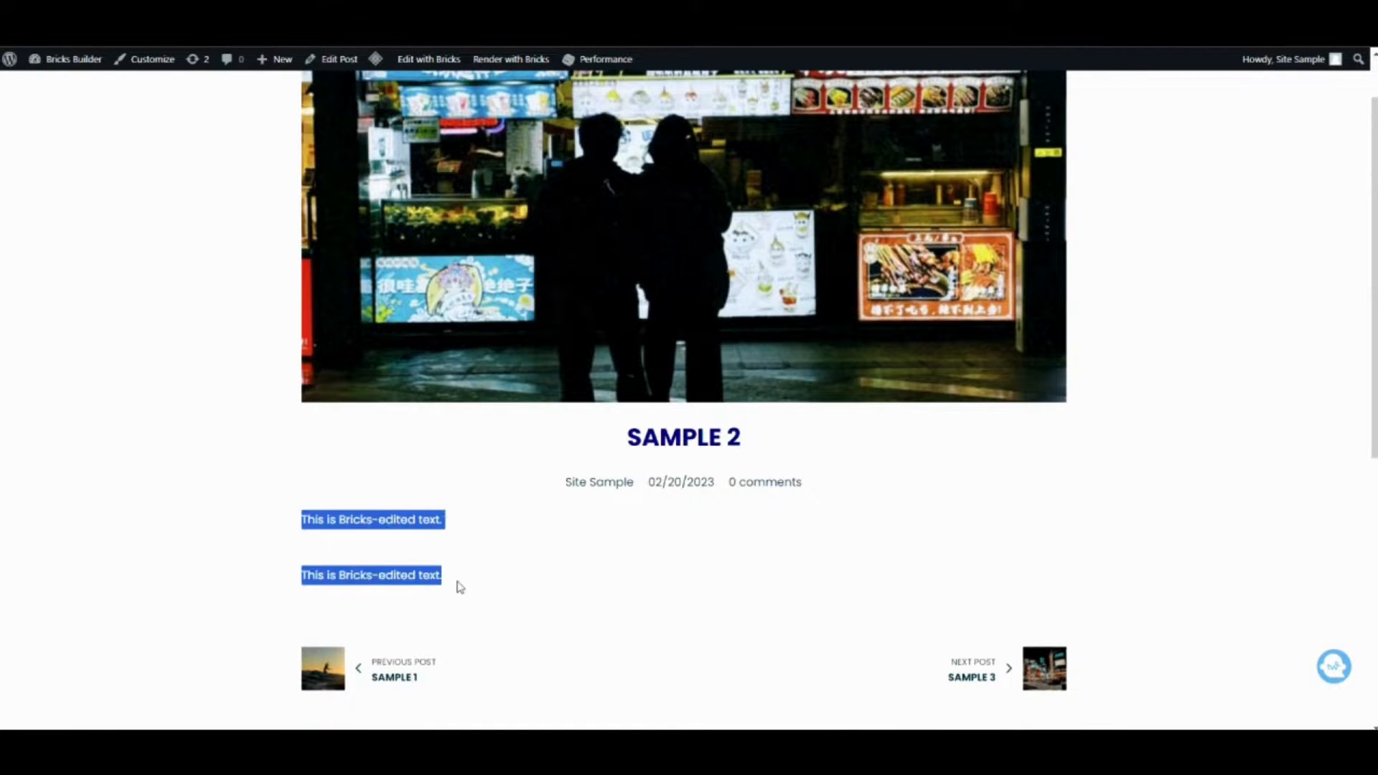
click(314, 554)
mouse_move(301, 519)
mouse_down()
mouse_move(446, 517)
mouse_move(301, 519)
mouse_up()
click(449, 529)
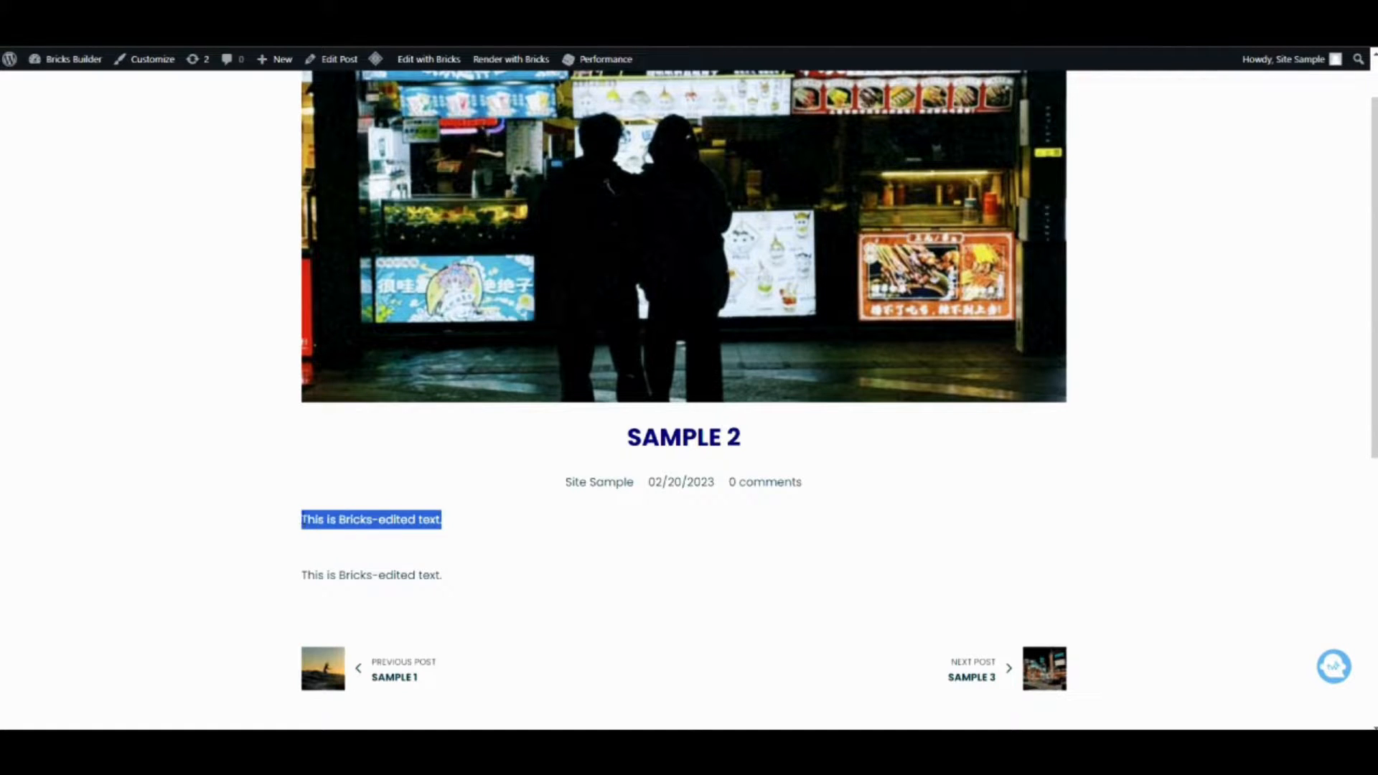
Select and inspect both rendered text lines in the front-end Sample 2 post.
click(323, 574)
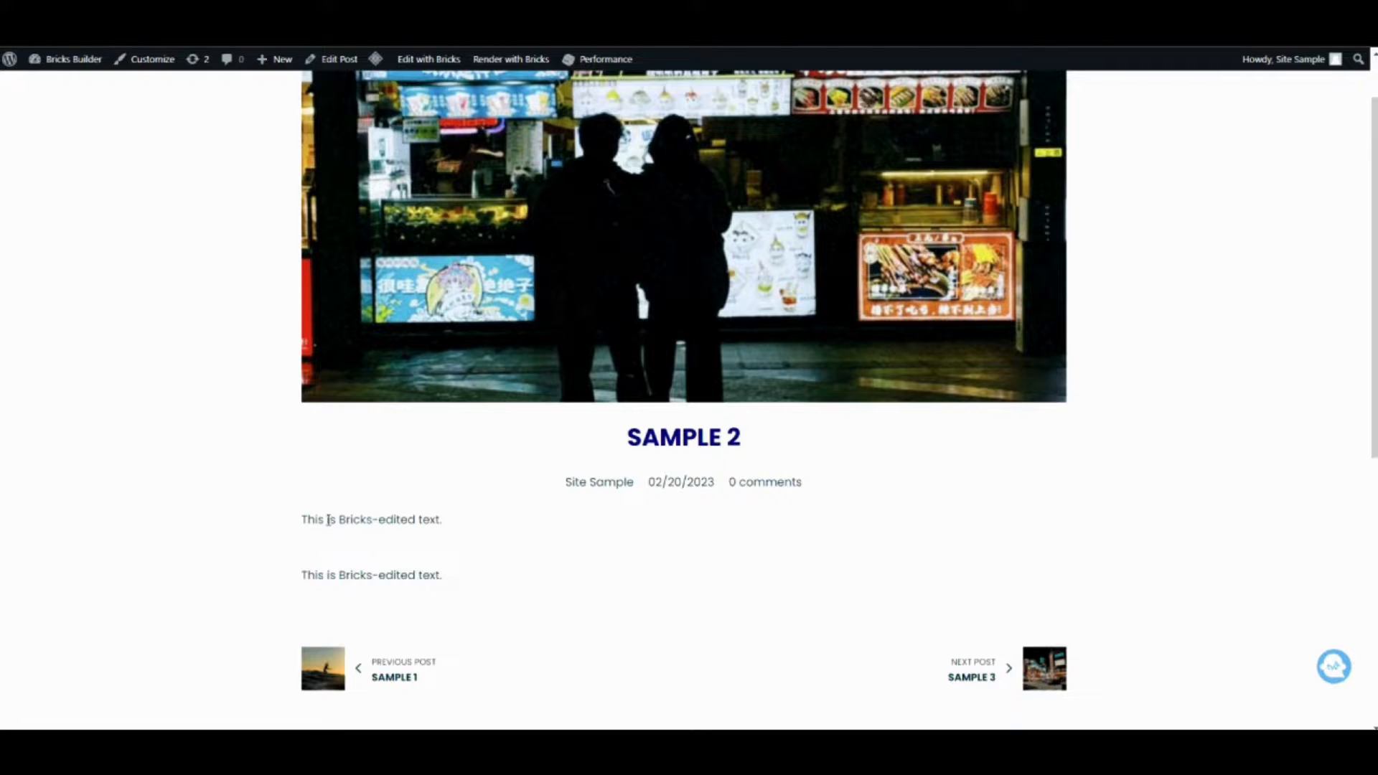
drag(441, 577, 304, 593)
click(346, 554)
drag(468, 578, 295, 594)
click(345, 577)
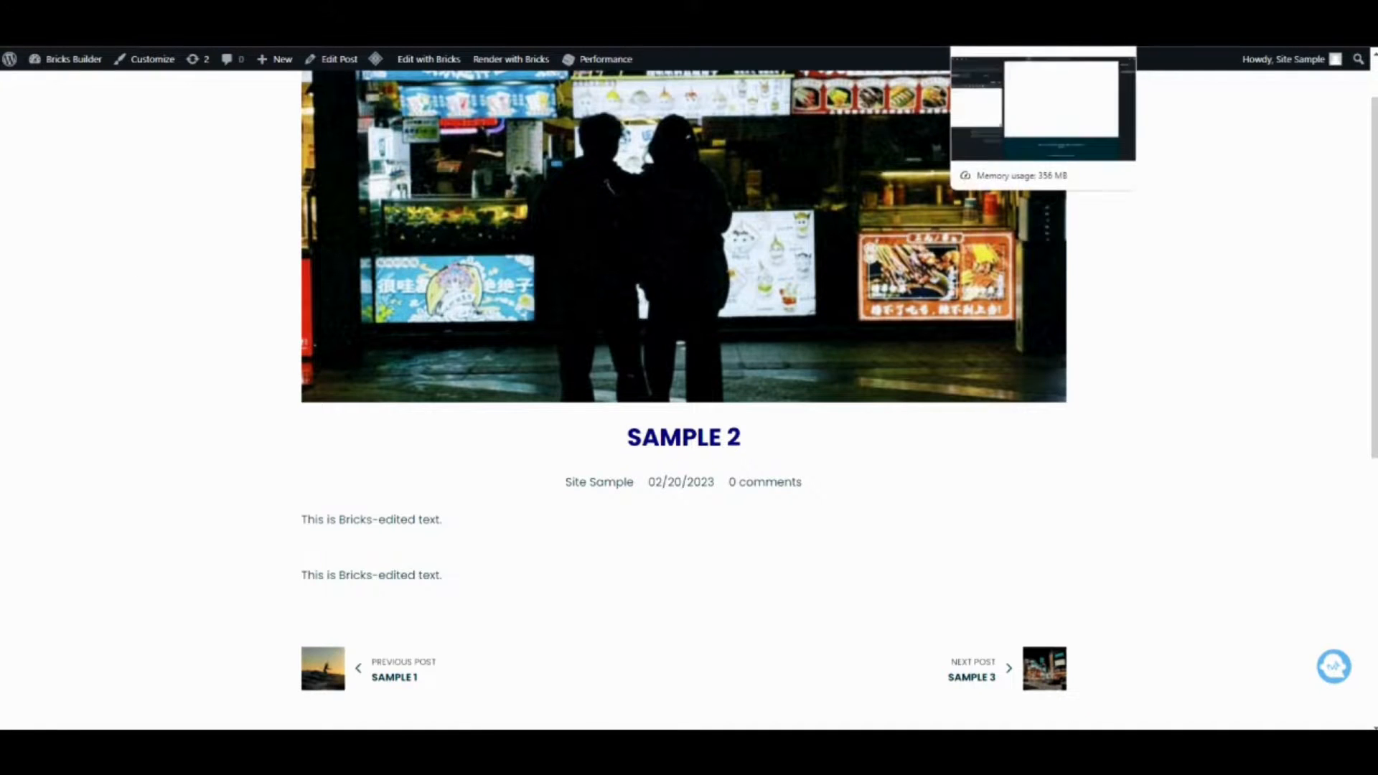
Switch to the Sample 2 post in the block editor, delete the Bricks-edited paragraph text, and update the post.
click(1045, 13)
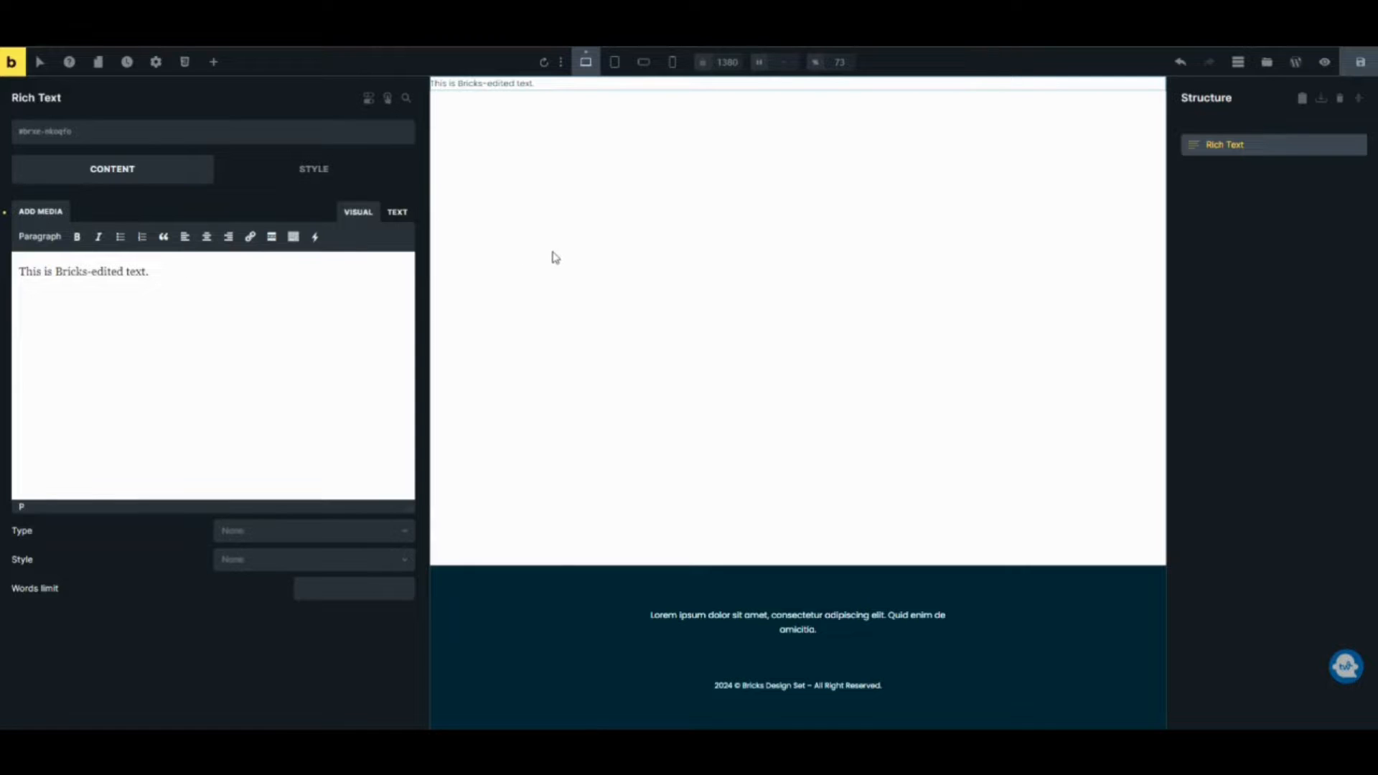
key(ctrl+shift+Tab)
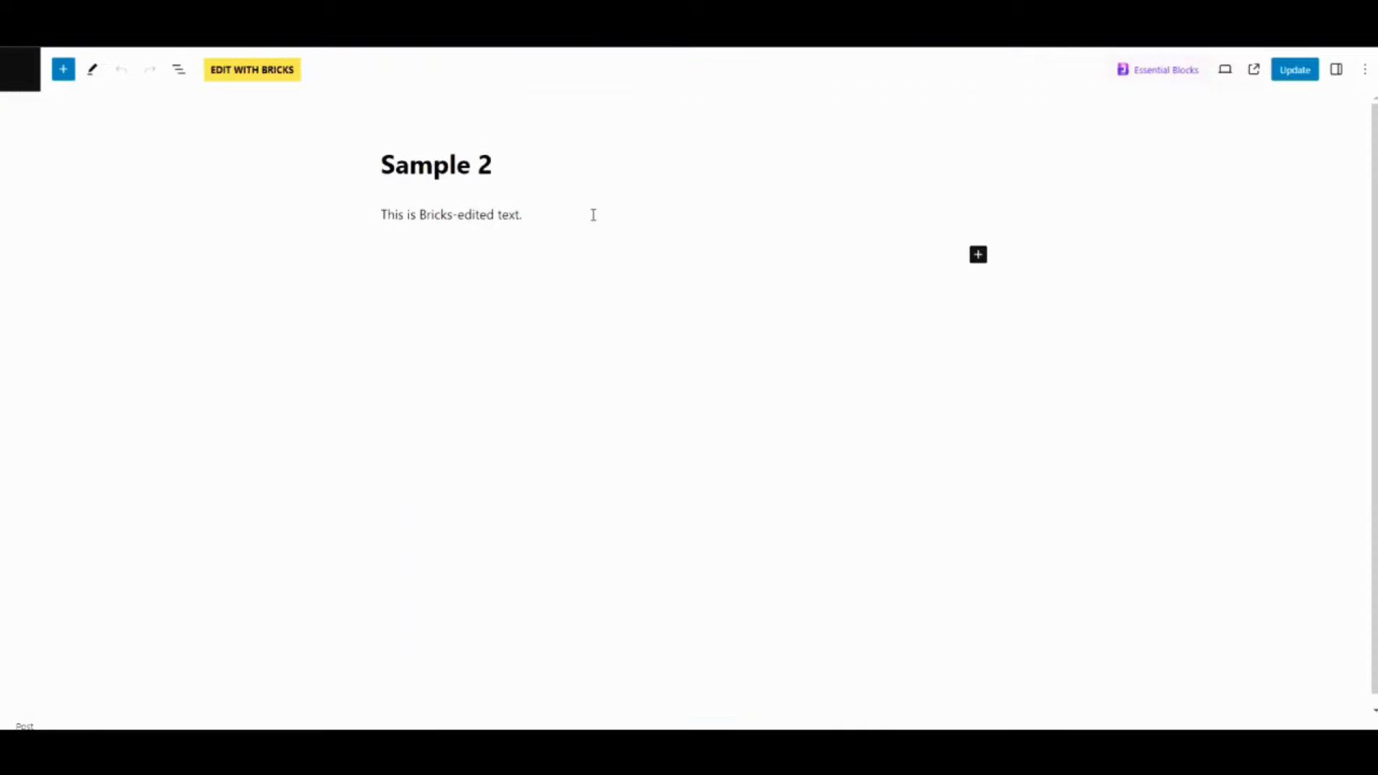
drag(593, 215, 351, 218)
key(BackSpace)
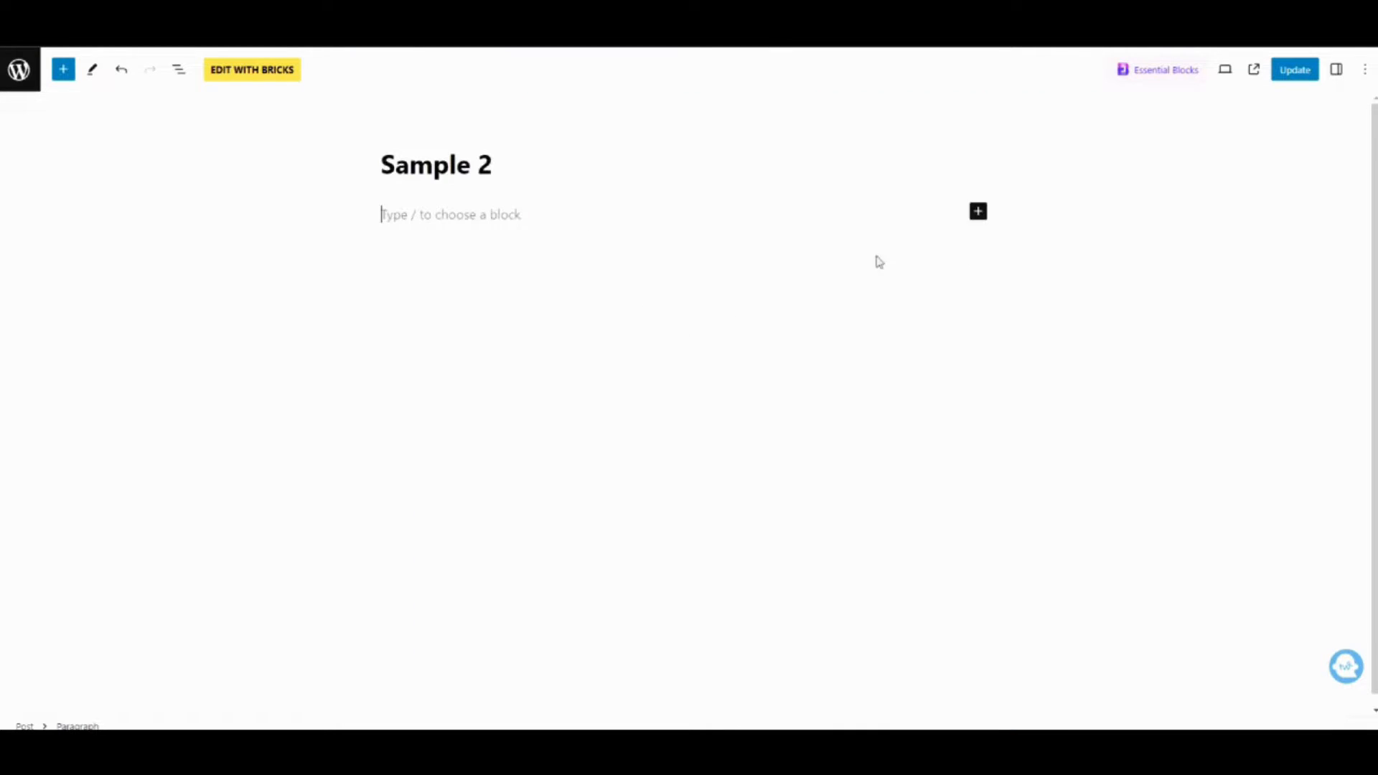
click(1305, 81)
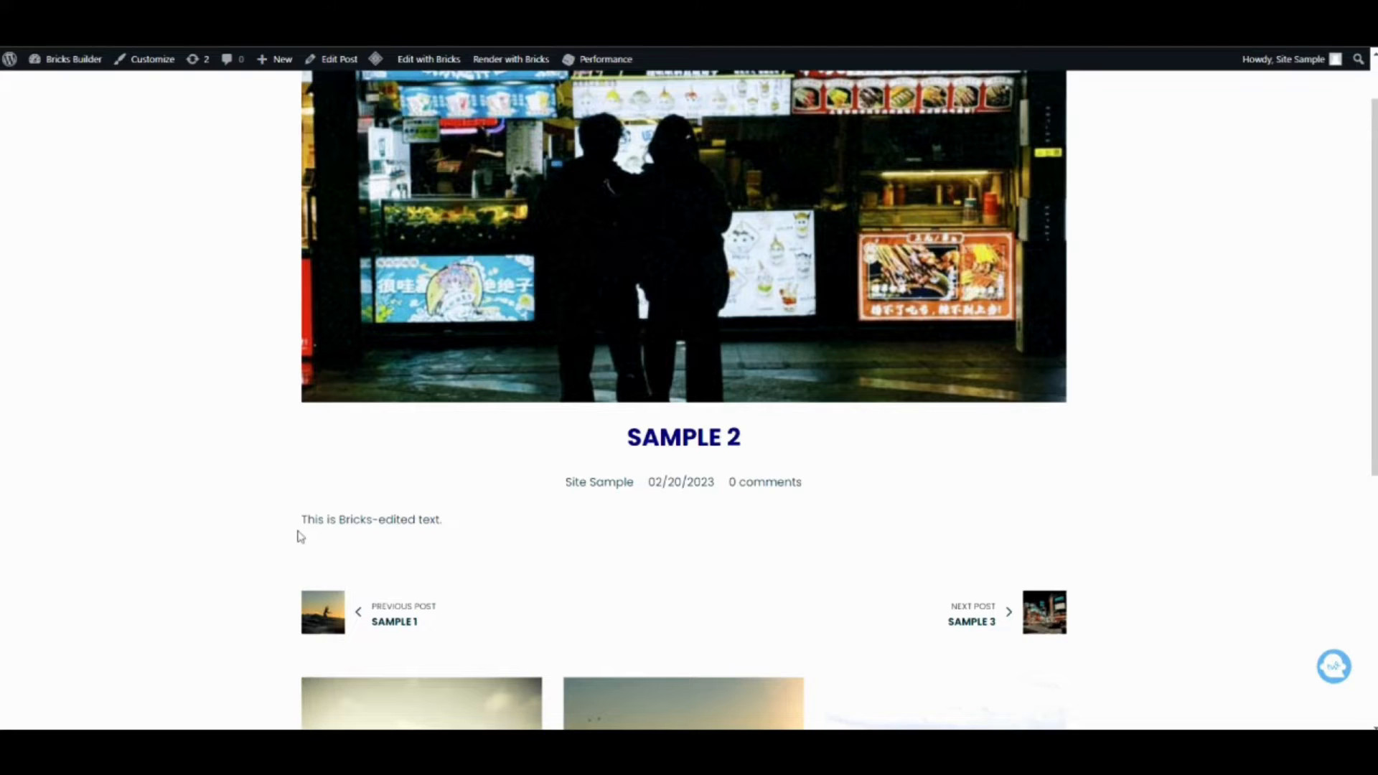
Reload and inspect the remaining text line in the front-end Sample 2 post.
drag(301, 522, 221, 546)
click(429, 556)
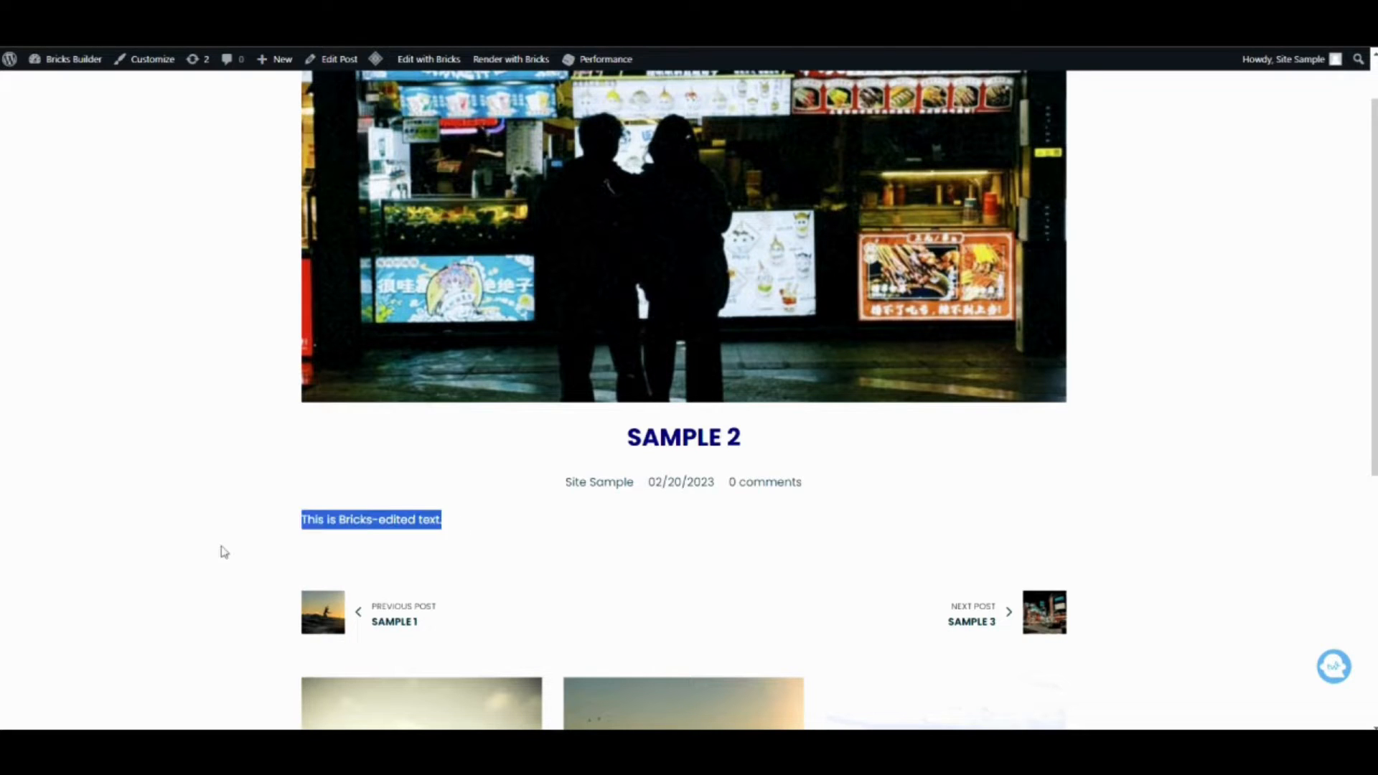
click(237, 549)
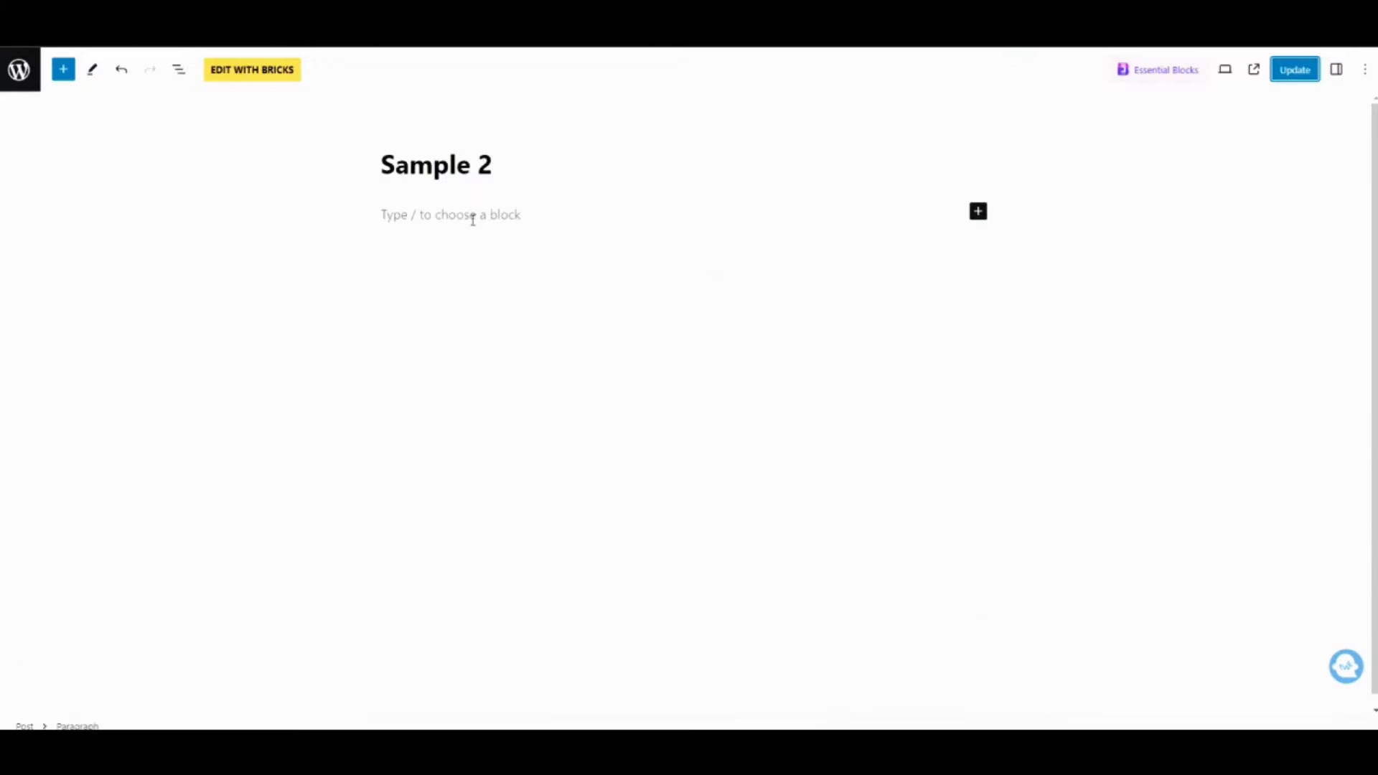
Save the post in the block editor again and return to the Bricks editor for Sample 2.
key(ctrl+s)
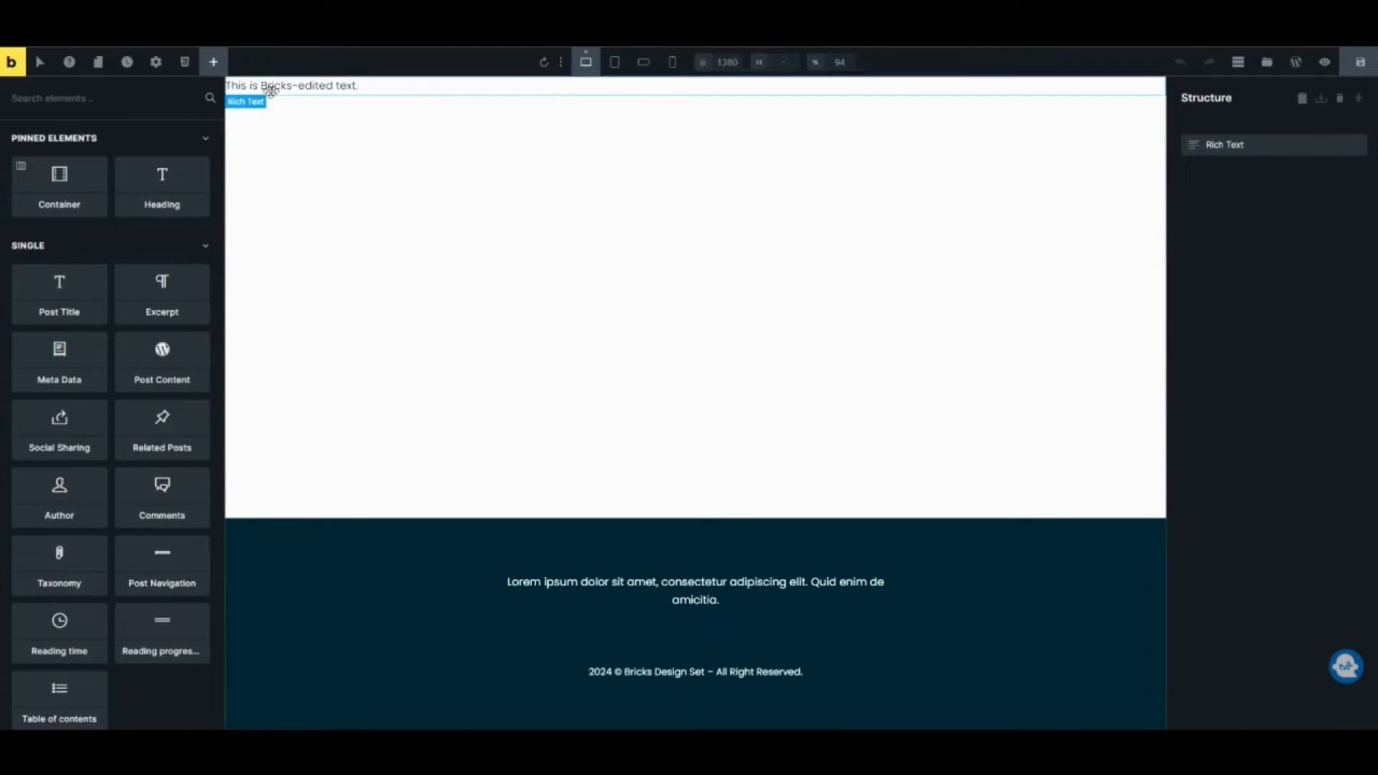
click(270, 89)
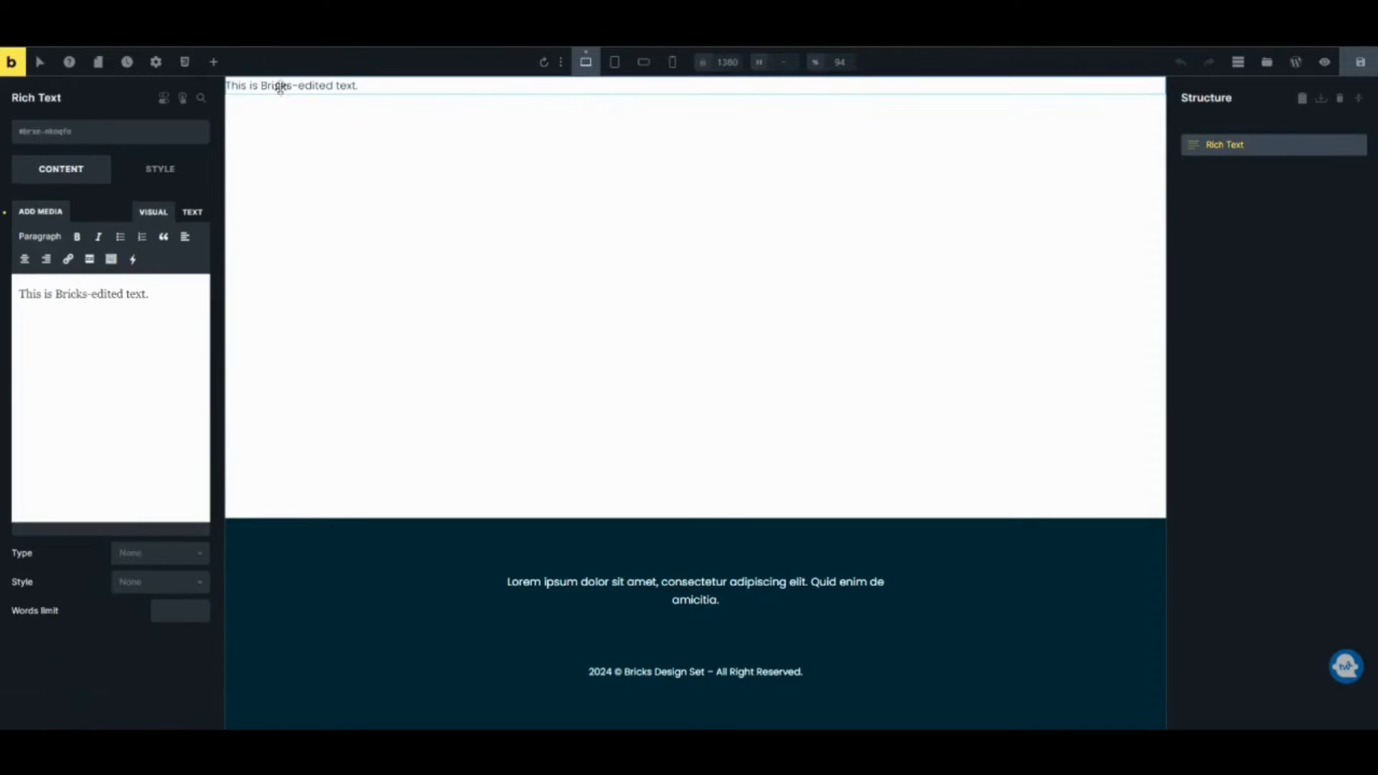